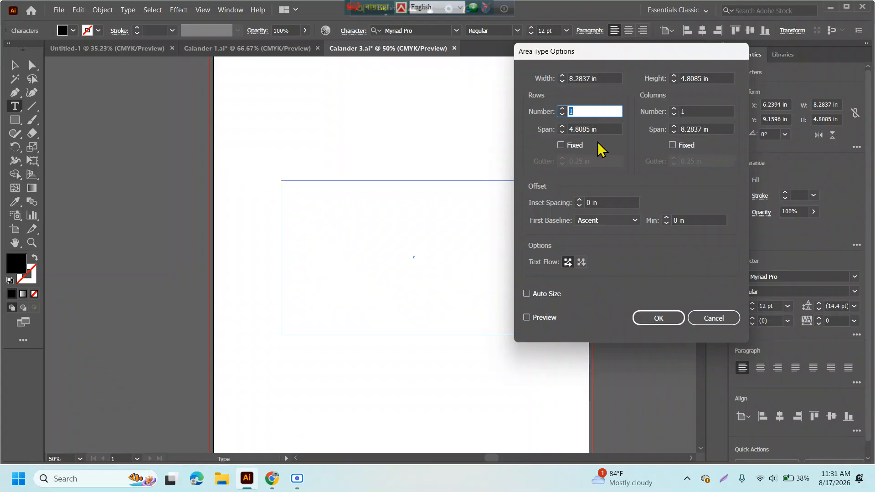
# Divide the area type frame into 7 rows with a 0.125 in row gutter, with the preview enabled.
pyautogui.write('7')
pyautogui.click(540, 319)
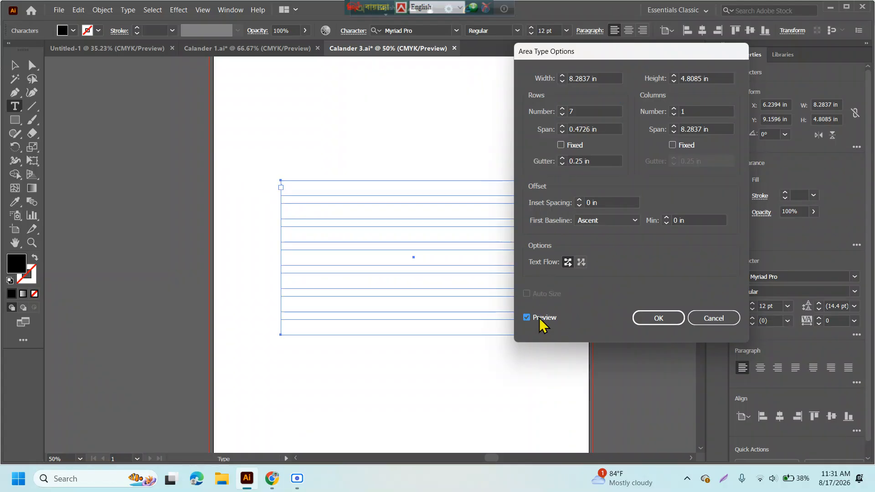
pyautogui.click(599, 128)
pyautogui.press('Tab')
pyautogui.press('Tab')
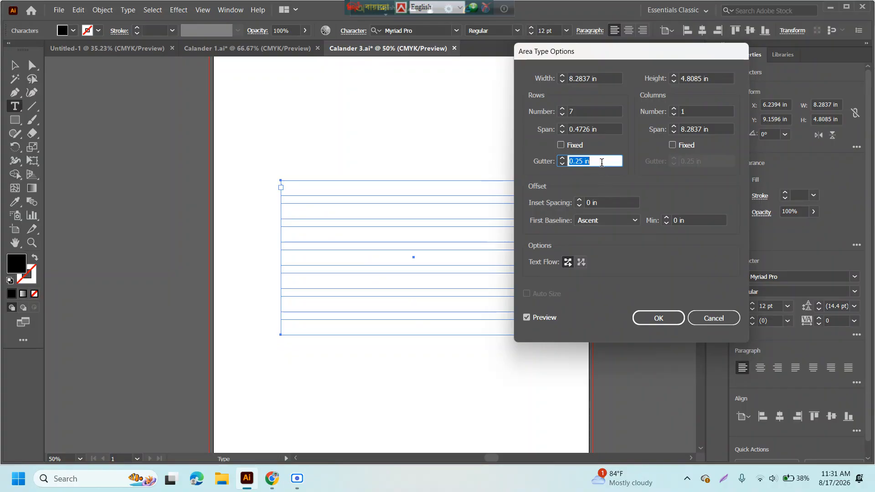
pyautogui.press('Down')
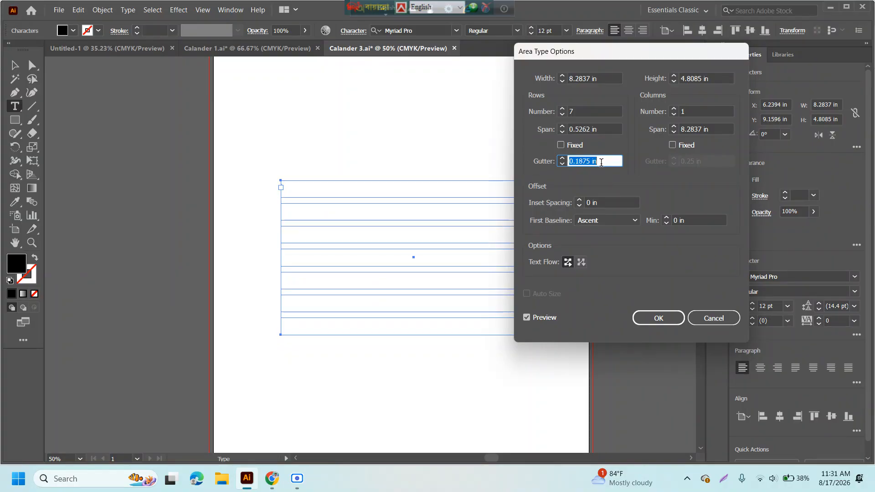
pyautogui.press('Down')
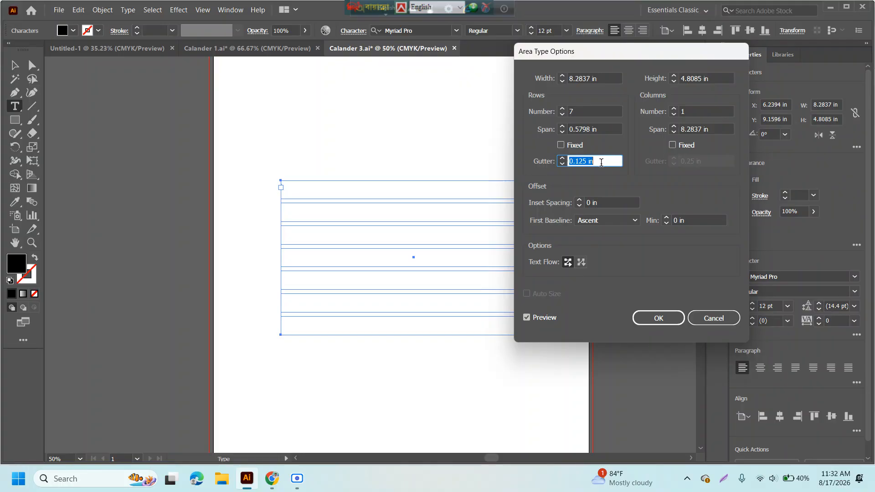
# Divide the area type frame into 7 columns with a 0.125 in gutter and apply the area type options.
pyautogui.press('Tab')
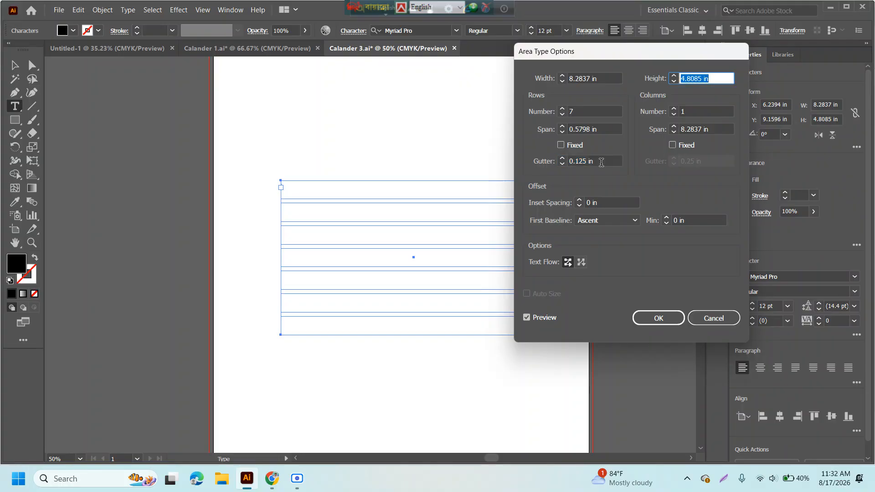
pyautogui.press('Tab')
pyautogui.write('7')
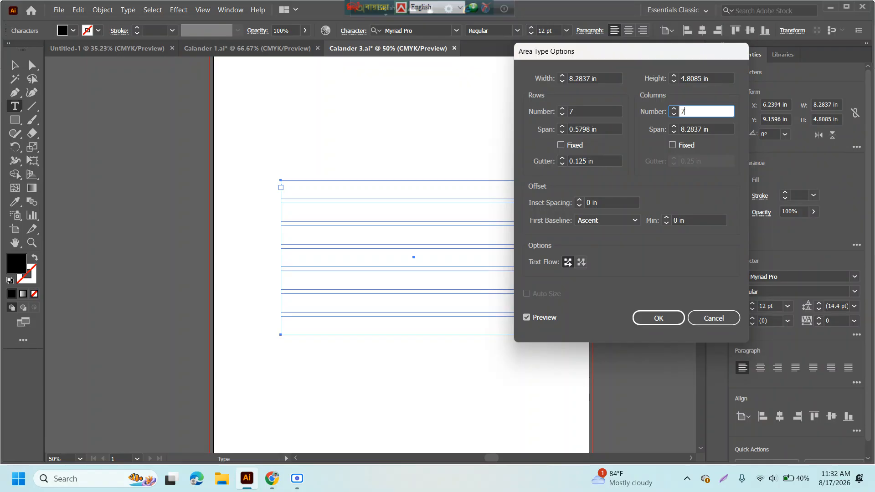
pyautogui.press('Tab')
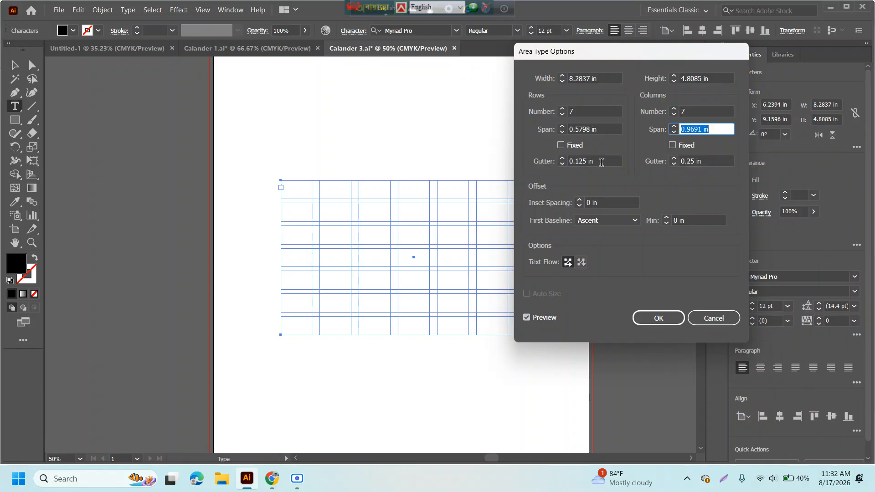
pyautogui.press('Tab')
pyautogui.press('Tab')
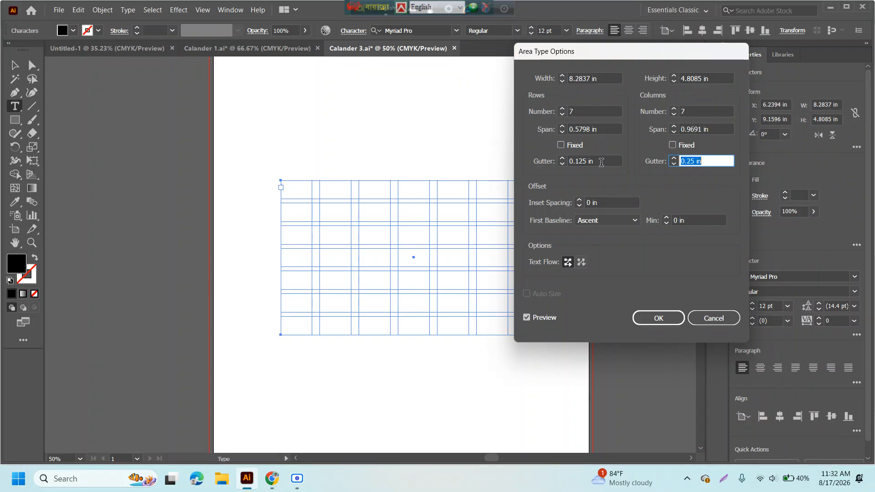
pyautogui.write('0.125')
pyautogui.press('Tab')
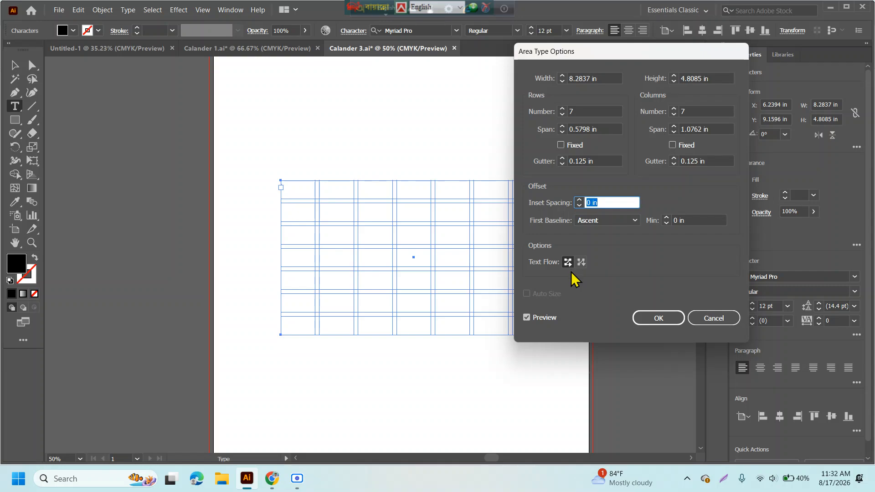
pyautogui.click(656, 319)
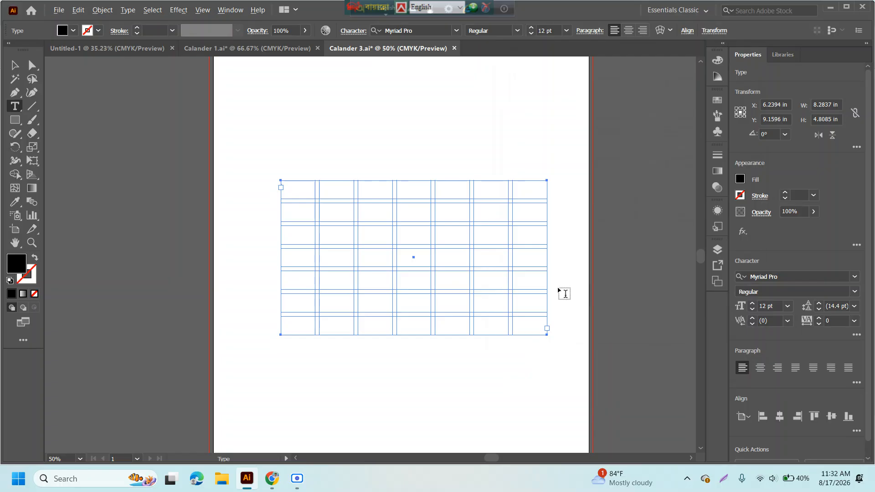
# Enter the weekday headings SUN, MON, TUE, WED, THU, FRI and SAT from the start of the gridded text frame.
pyautogui.scroll(1, 563, 293)
pyautogui.moveTo(345, 193); pyautogui.dragTo(437, 238)
pyautogui.scroll(1, 432, 239)
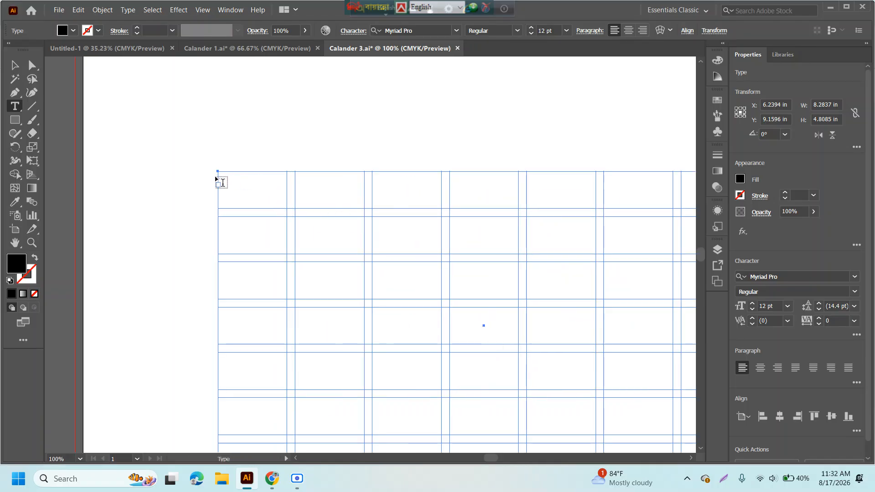
pyautogui.click(218, 179)
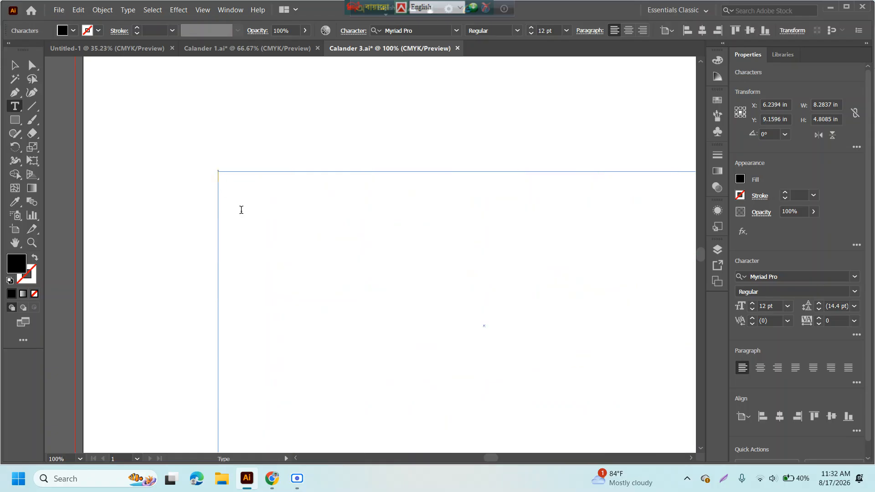
pyautogui.write('S')
pyautogui.write('UN')
pyautogui.write('MON ')
pyautogui.write('T')
pyautogui.write('UE ')
pyautogui.write('WE')
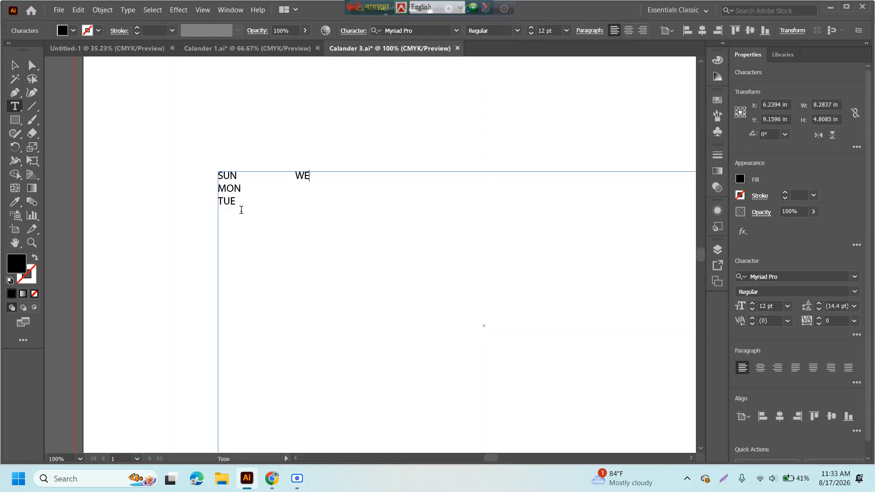
pyautogui.write('D ')
pyautogui.write('THU ')
pyautogui.write('FRI')
pyautogui.press('Up')
pyautogui.press('Up')
pyautogui.press('Tab')
pyautogui.write('SAT')
pyautogui.press('Escape')
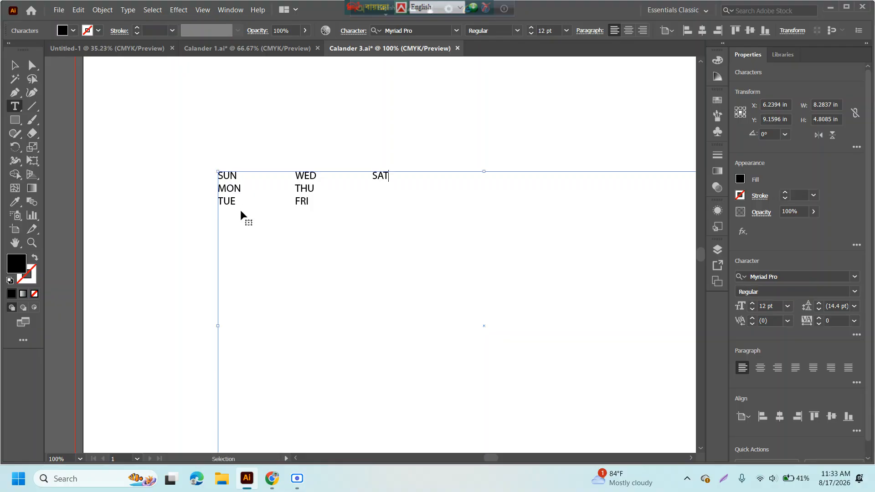
# Set the font size of all the weekday headings to 22 pt so each heading takes its own column.
pyautogui.hotkey('ctrl', 'a')
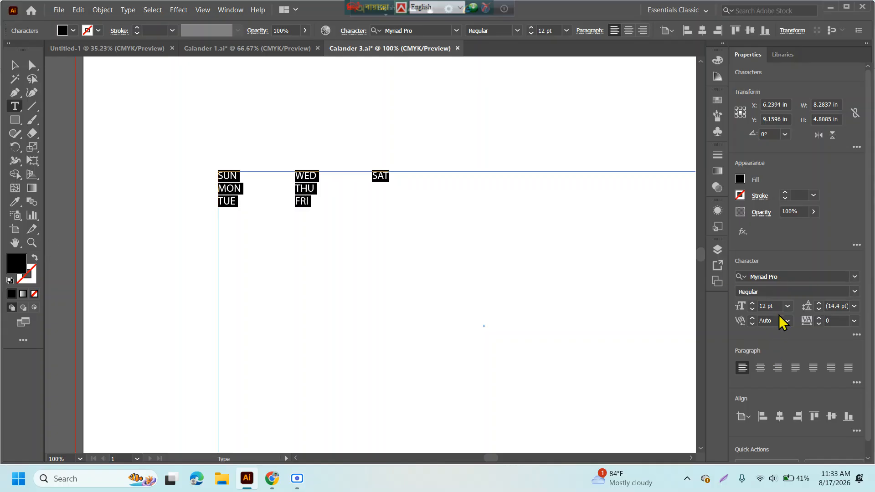
pyautogui.doubleClick(767, 306)
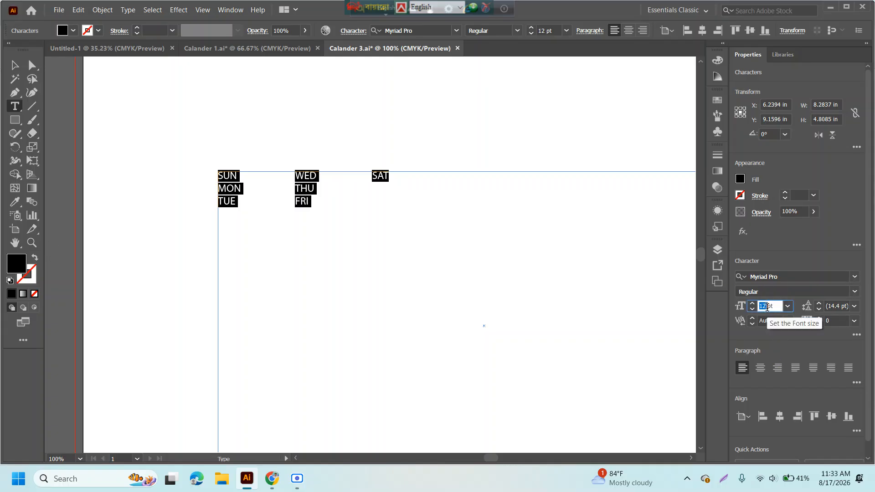
pyautogui.click(767, 306)
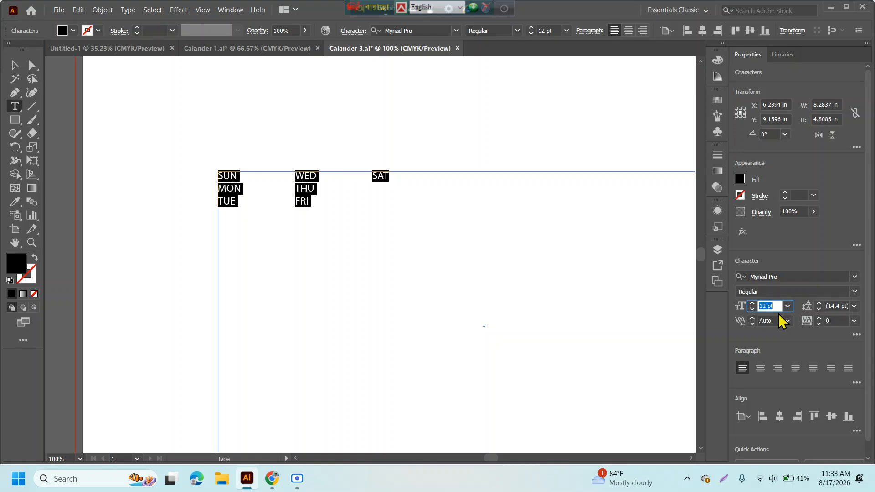
pyautogui.press('Up')
pyautogui.press('Up')
pyautogui.press('Up')
pyautogui.press('Up')
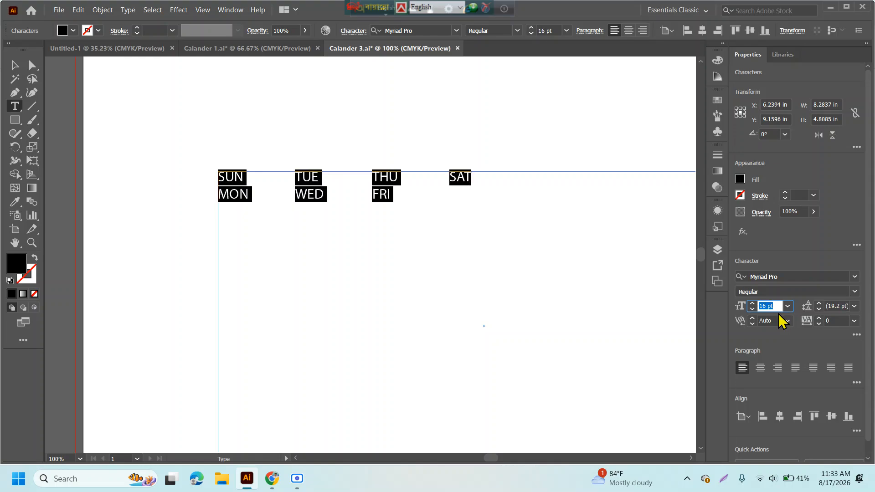
pyautogui.press('Up')
pyautogui.press('Up')
pyautogui.press('Up')
pyautogui.press('Up')
pyautogui.press('Up')
pyautogui.press('Up')
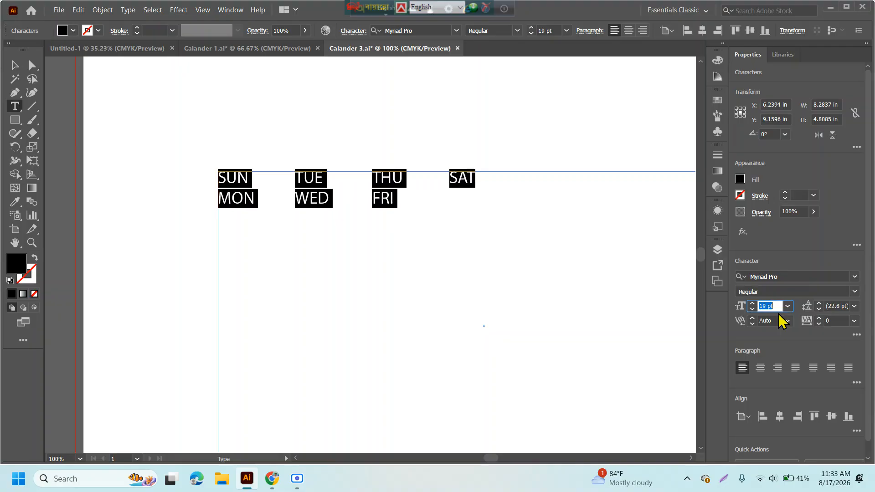
pyautogui.press('Up')
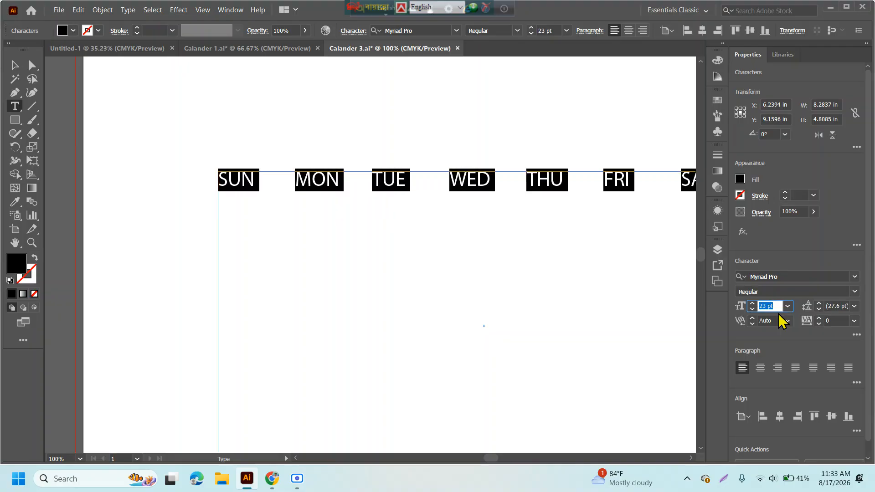
pyautogui.press('Down')
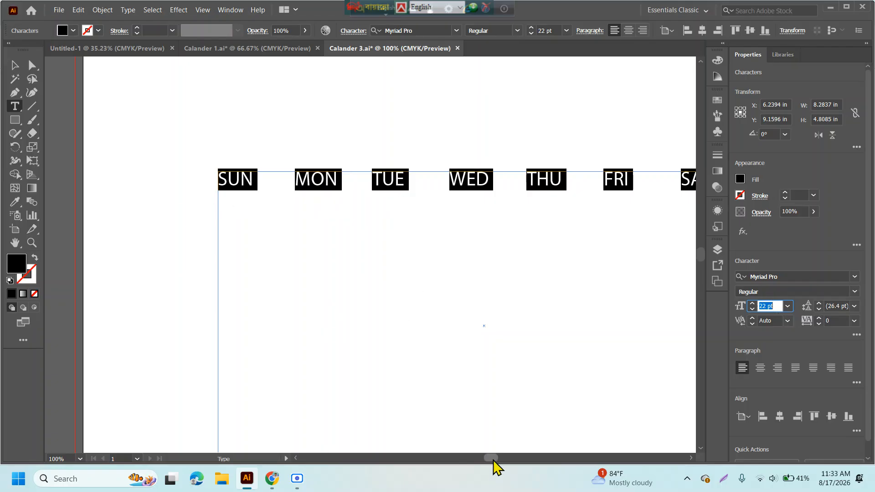
pyautogui.moveTo(493, 460); pyautogui.dragTo(500, 458)
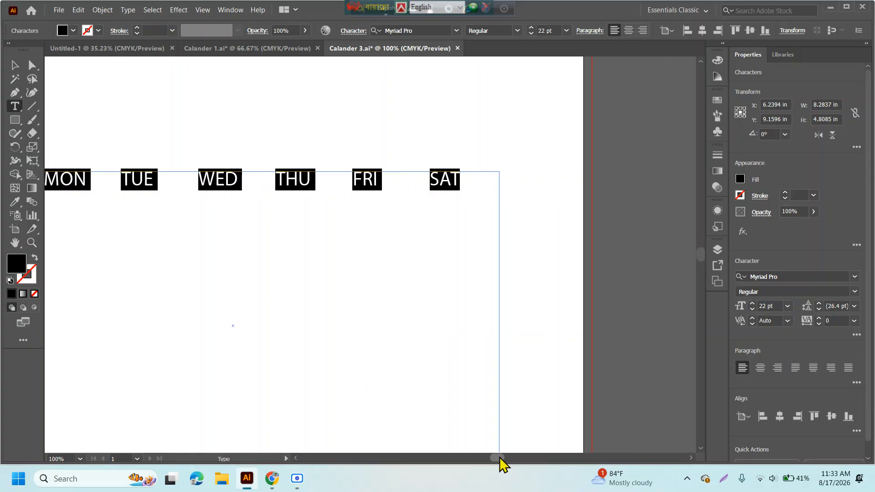
pyautogui.click(467, 177)
pyautogui.scroll(-1, 466, 189)
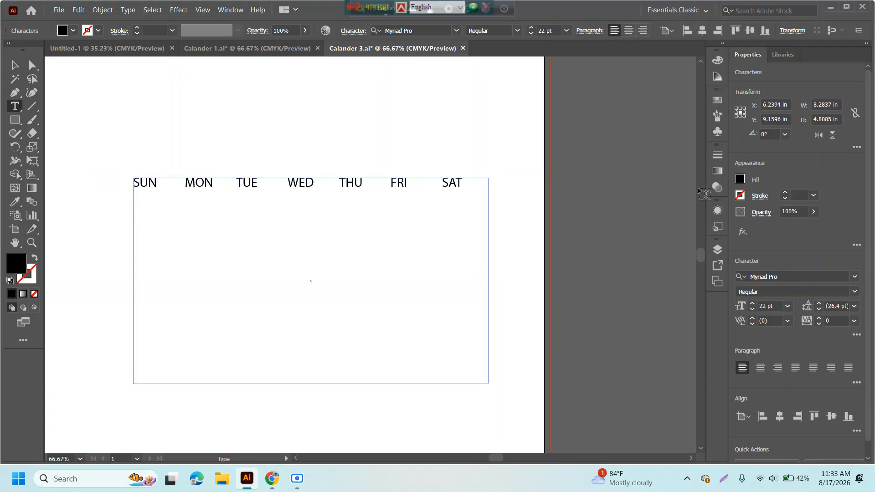
# Check the weekday layout of September 2026 in the Windows taskbar calendar and return to the artwork.
pyautogui.click(830, 479)
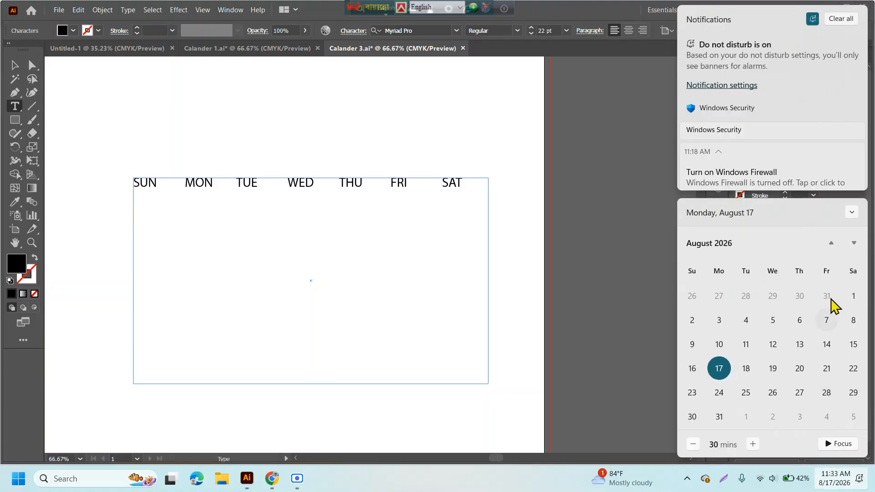
pyautogui.click(851, 213)
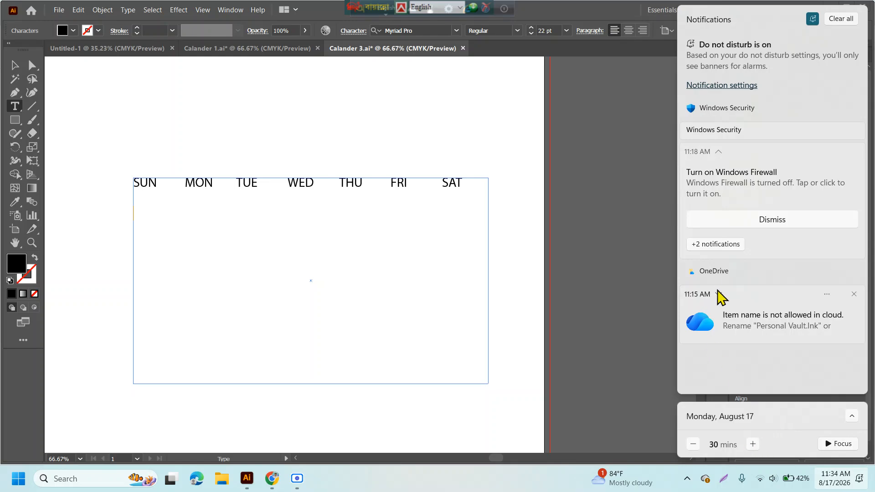
pyautogui.click(854, 272)
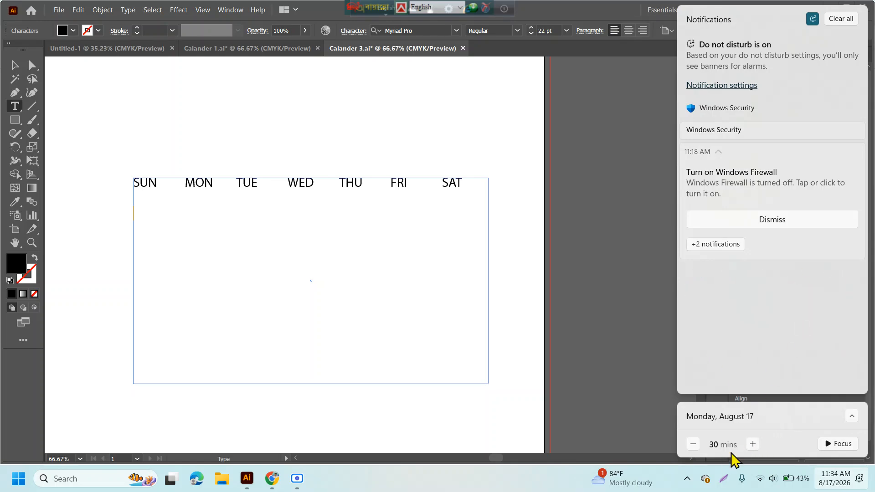
pyautogui.click(852, 415)
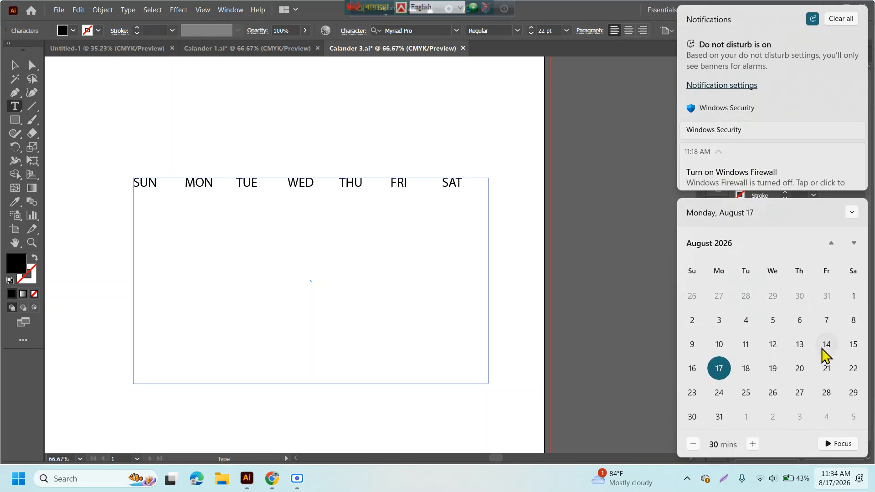
pyautogui.click(858, 239)
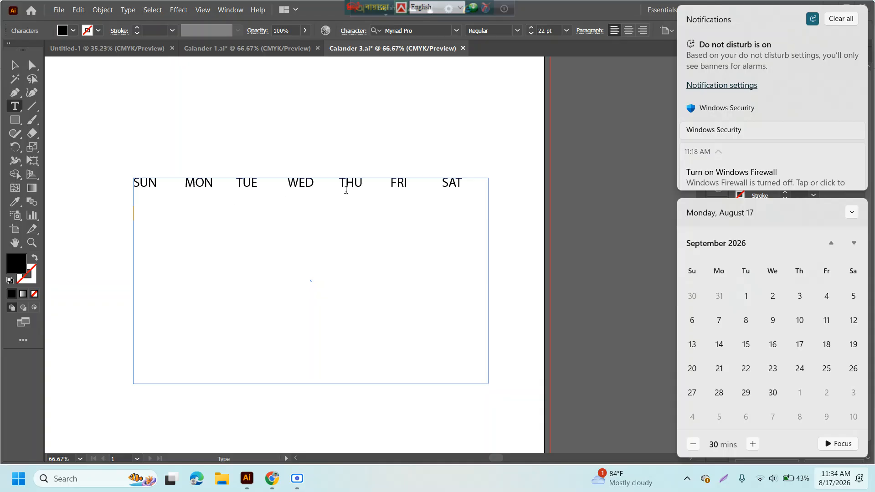
pyautogui.click(470, 185)
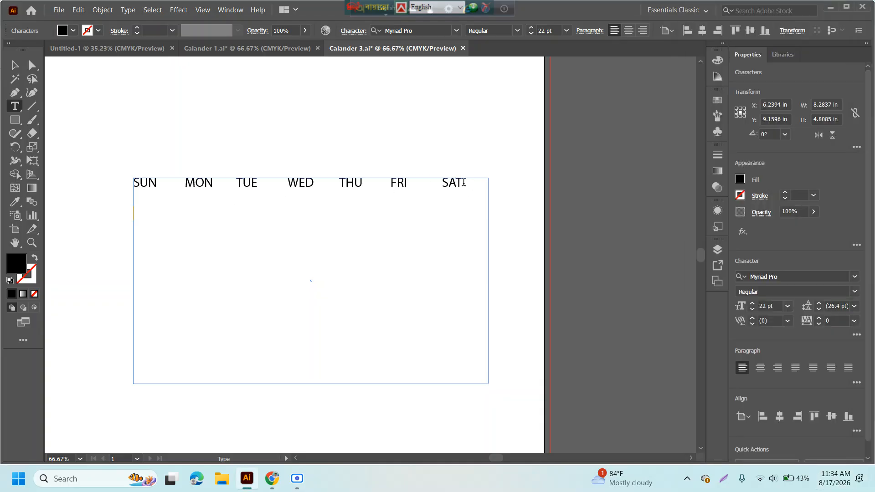
# Enter the dates 1 to 5 under TUE to SAT in the row below the headings, leaving SUN and MON empty.
pyautogui.click(464, 183)
pyautogui.press('Tab')
pyautogui.write('1 2')
pyautogui.press('Tab')
pyautogui.write('3')
pyautogui.press('Tab')
pyautogui.write('4')
pyautogui.press('Tab')
pyautogui.write('5')
pyautogui.press('Return')
# Fill the second week of the calendar grid with the dates 6 to 12, one per cell.
pyautogui.write('6')
pyautogui.press('Tab')
pyautogui.write('7')
pyautogui.press('Tab')
pyautogui.write('8')
pyautogui.press('Tab')
pyautogui.write('9')
pyautogui.press('Tab')
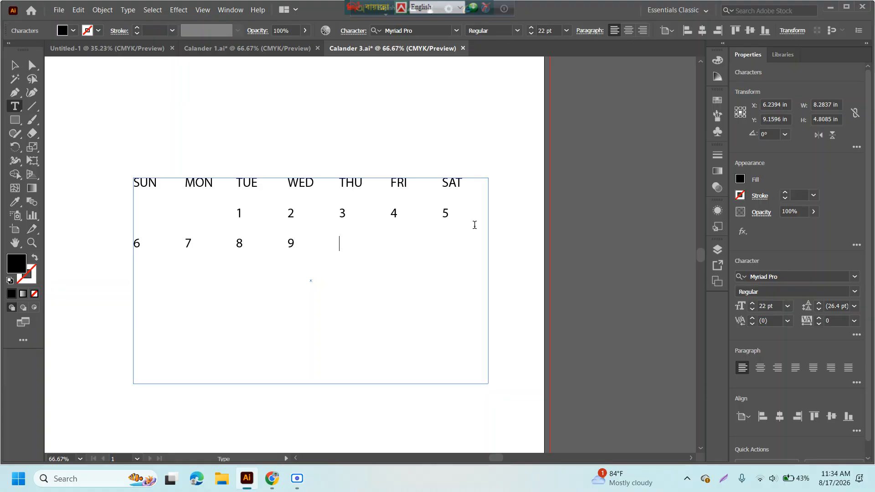
pyautogui.write('10')
pyautogui.press('Tab')
pyautogui.write('11')
pyautogui.press('Tab')
pyautogui.write('12')
pyautogui.press('Return')
# Fill the third week of the calendar grid with the dates 13 to 19, one per cell.
pyautogui.write('13')
pyautogui.press('Tab')
pyautogui.write('14')
pyautogui.press('Tab')
pyautogui.write('15')
pyautogui.press('Tab')
pyautogui.write('16\t17')
pyautogui.press('Tab')
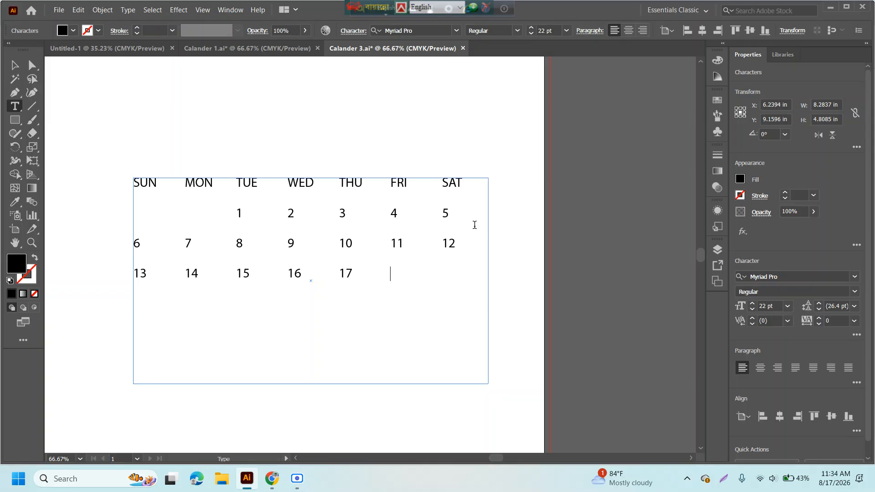
pyautogui.write('18')
pyautogui.press('Tab')
pyautogui.write('19')
pyautogui.press('Return')
# Fill the fourth week of the calendar grid with the dates 20 to 26, one per cell.
pyautogui.write('20\t21')
pyautogui.press('Tab')
pyautogui.write('22')
pyautogui.press('Tab')
pyautogui.write('23')
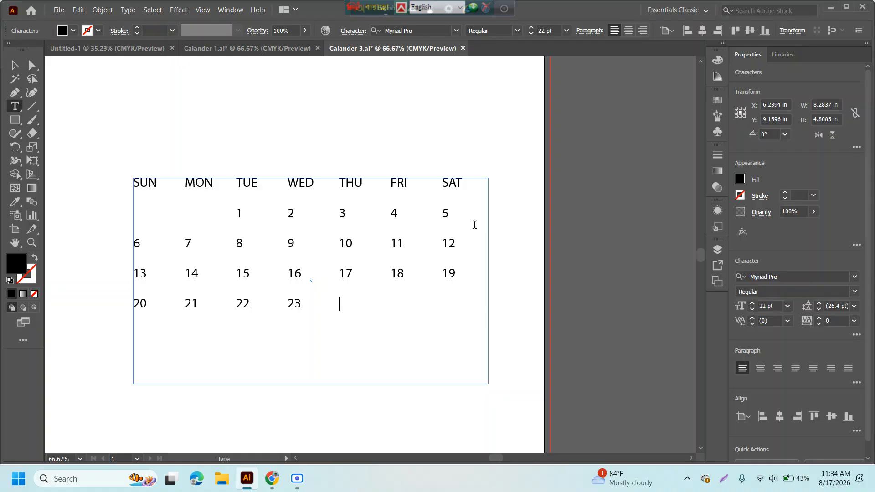
pyautogui.press('Tab')
pyautogui.write('24')
pyautogui.press('Tab')
pyautogui.write('25')
pyautogui.press('Tab')
pyautogui.write('26')
pyautogui.press('Return')
# Enter the dates 27 to 30 under SUN to WED in the fifth week of the calendar grid.
pyautogui.write('27')
pyautogui.press('Tab')
pyautogui.write('26')
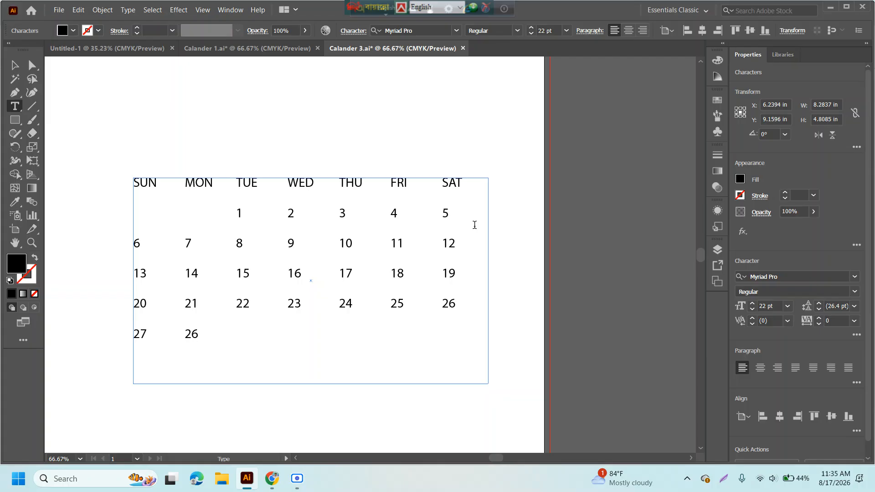
pyautogui.press('BackSpace')
pyautogui.write('7')
pyautogui.press('BackSpace')
pyautogui.write('8\t29\t30')
# Select the calendar text frame as an object and center-align all its headings and dates.
pyautogui.click(20, 69)
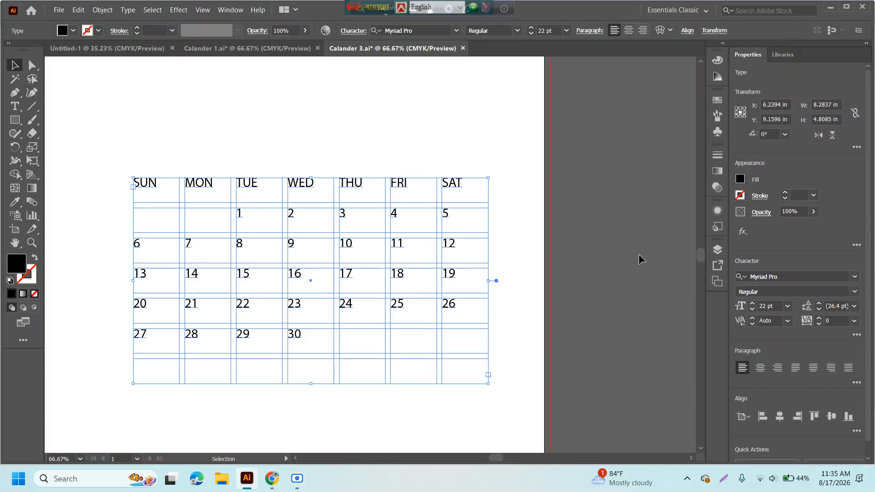
pyautogui.click(760, 368)
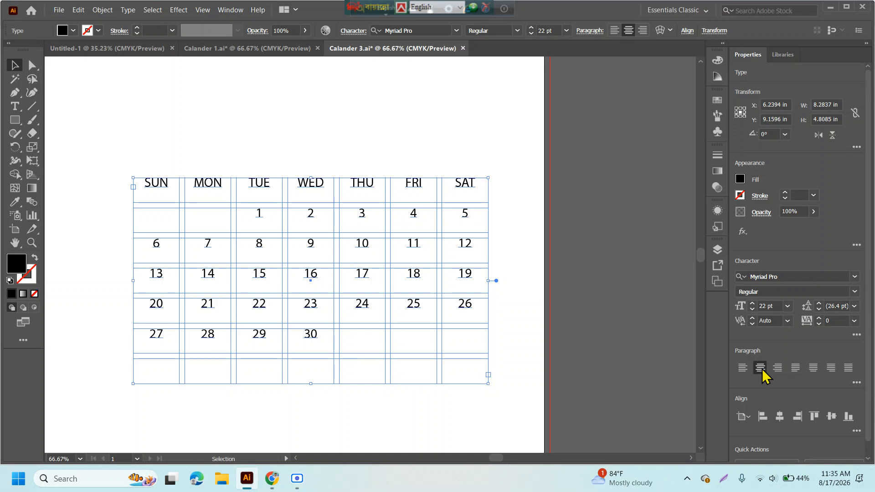
# Deselect the calendar text and draw a rectangle about 8.28 by 4.81 in exactly covering the calendar text frame.
pyautogui.hotkey('ctrl', 'shift', 'a')
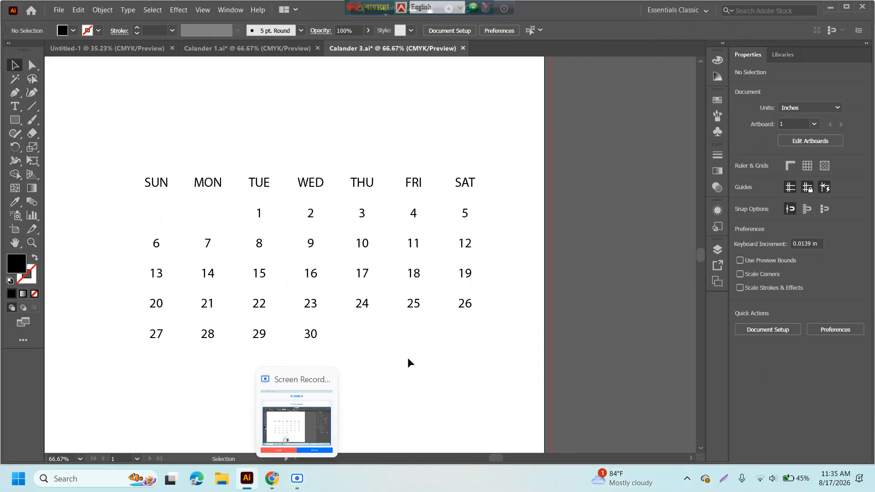
pyautogui.click(14, 119)
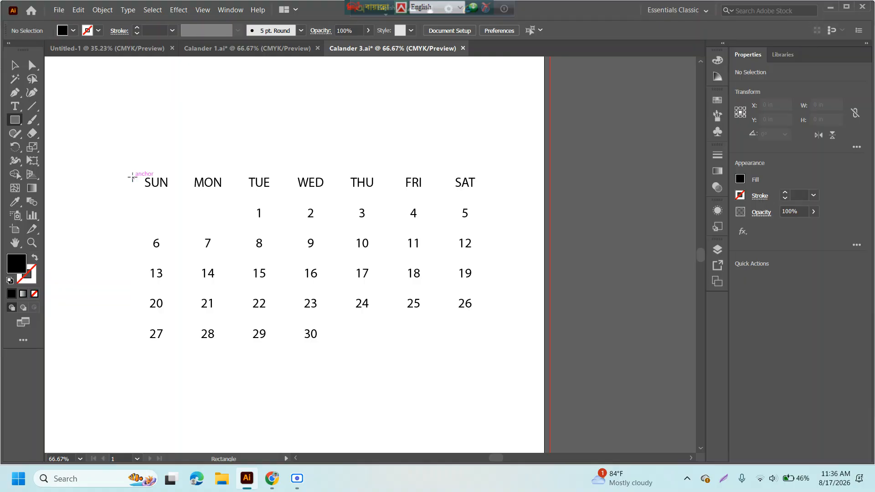
pyautogui.moveTo(132, 178); pyautogui.dragTo(488, 384)
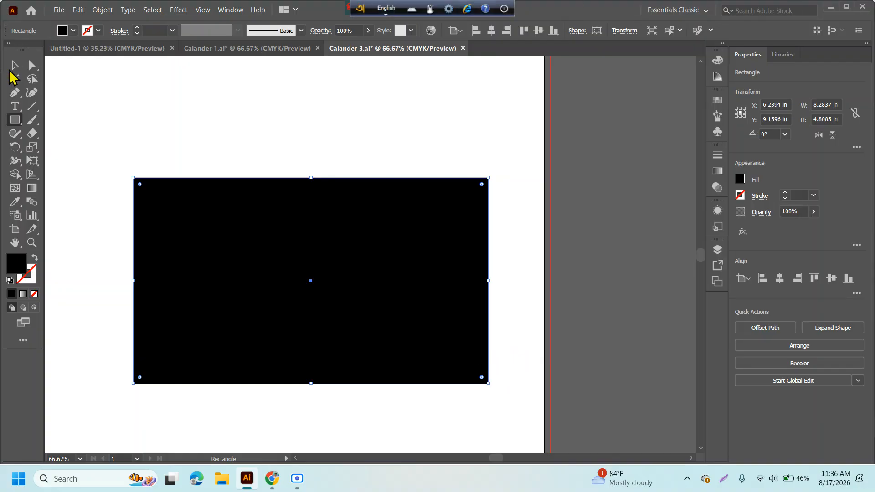
# Start Split Into Grid on the rectangle with the preview enabled and set the number of rows to 7.
pyautogui.click(101, 10)
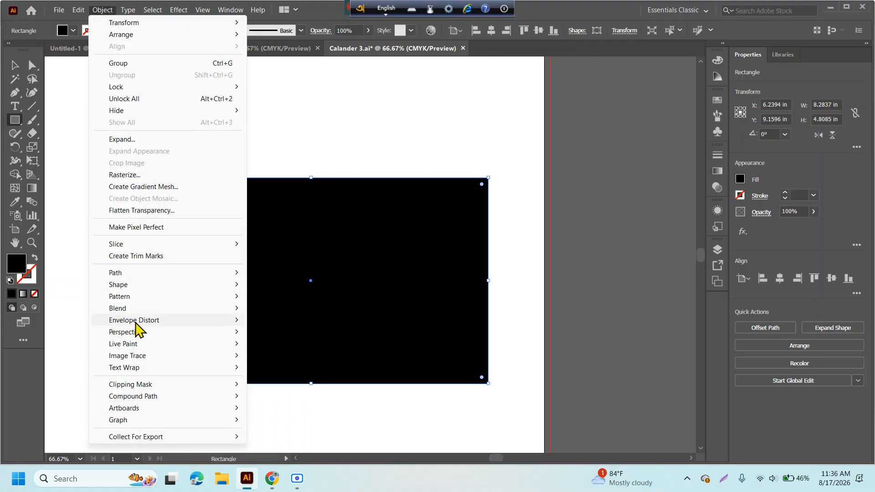
pyautogui.moveTo(200, 274)
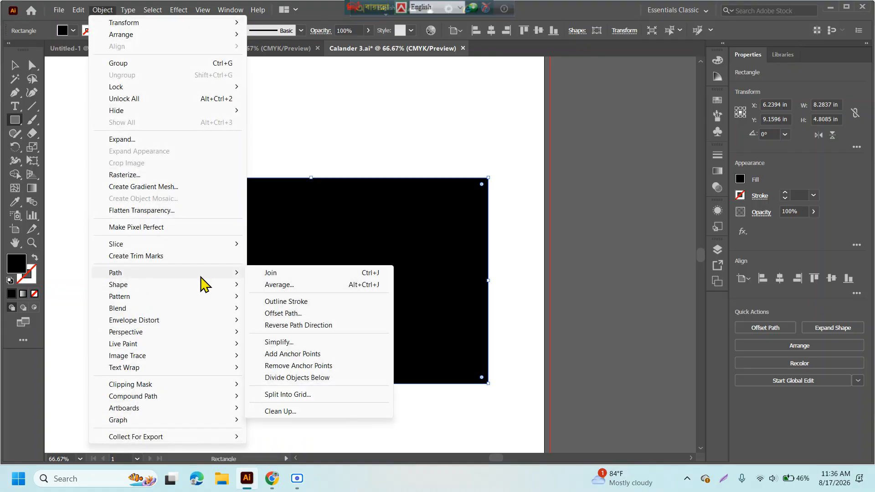
pyautogui.click(308, 399)
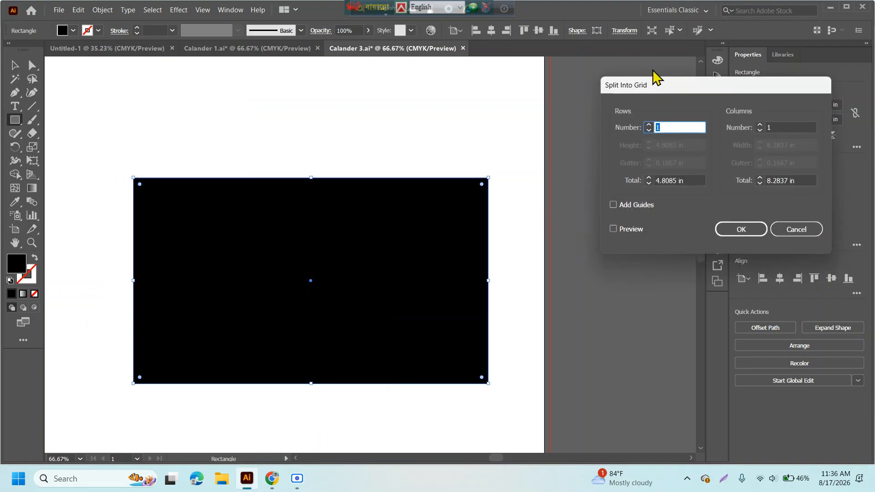
pyautogui.moveTo(665, 87); pyautogui.dragTo(624, 117)
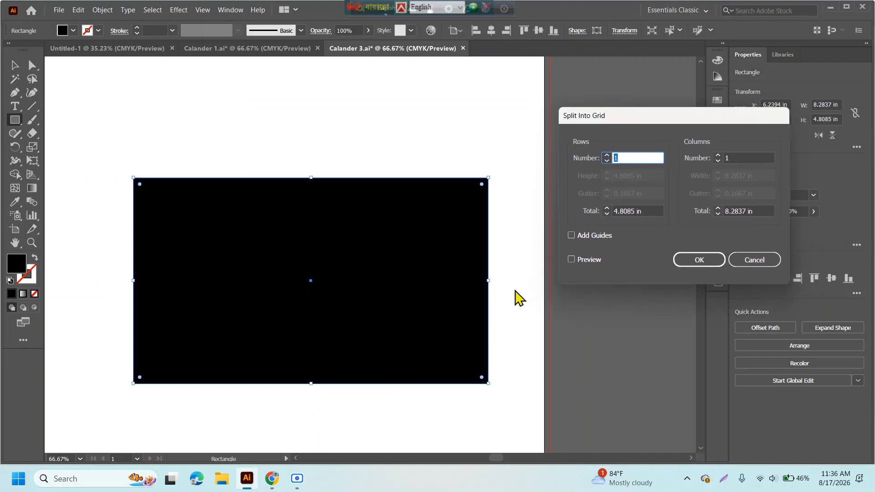
pyautogui.click(571, 260)
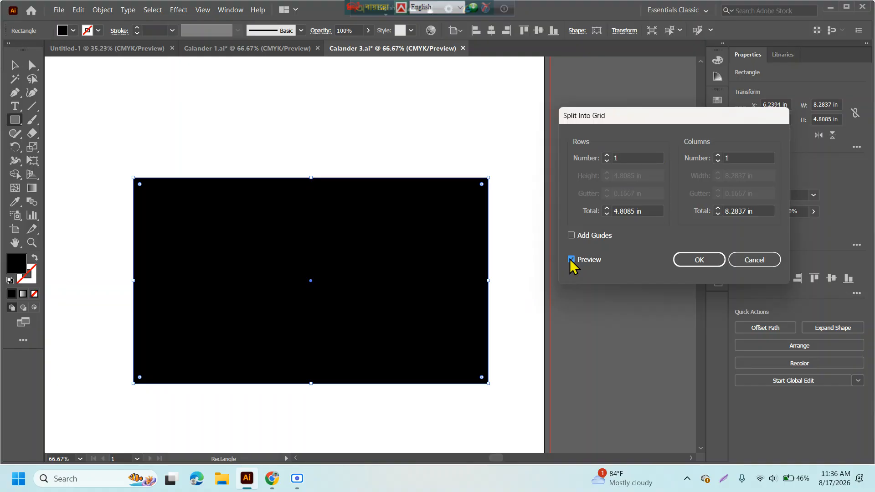
pyautogui.click(647, 157)
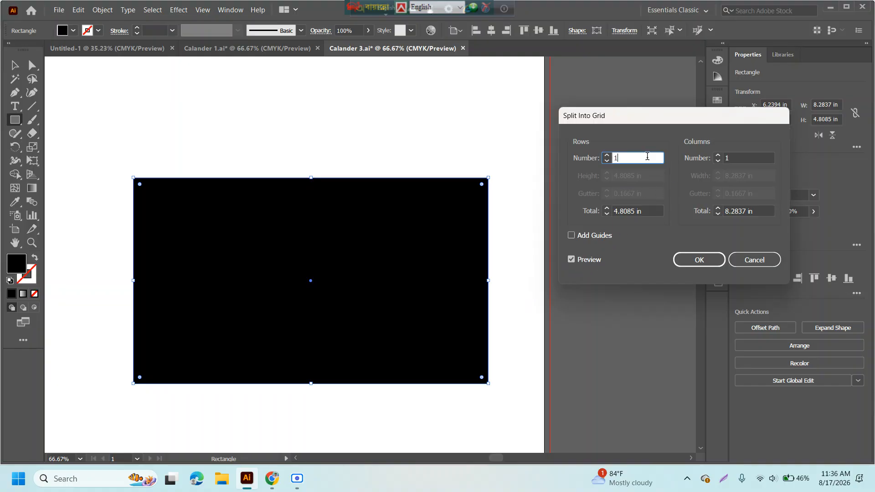
pyautogui.doubleClick(648, 157)
pyautogui.write('7')
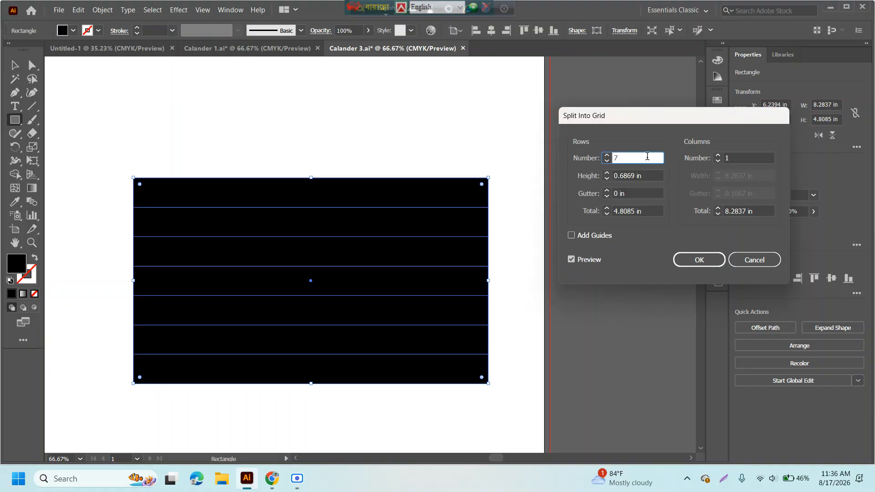
# Set the row gutter of the grid split to 0.125 in.
pyautogui.press('Tab')
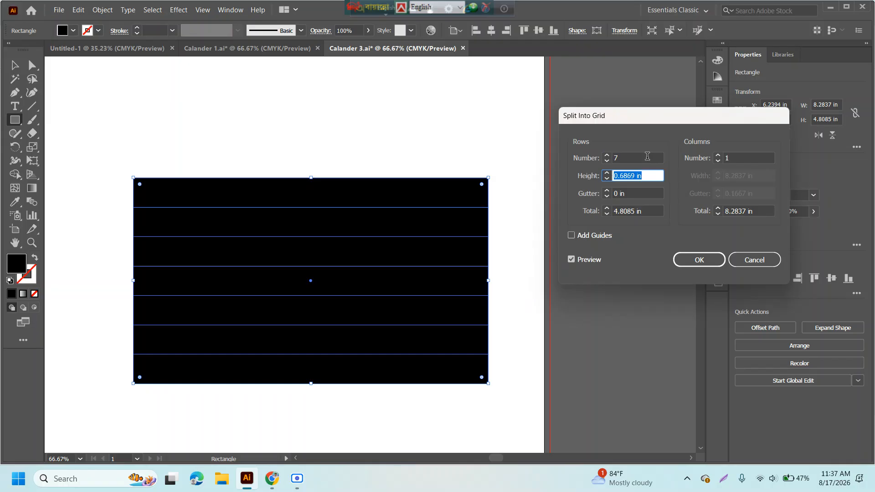
pyautogui.press('Tab')
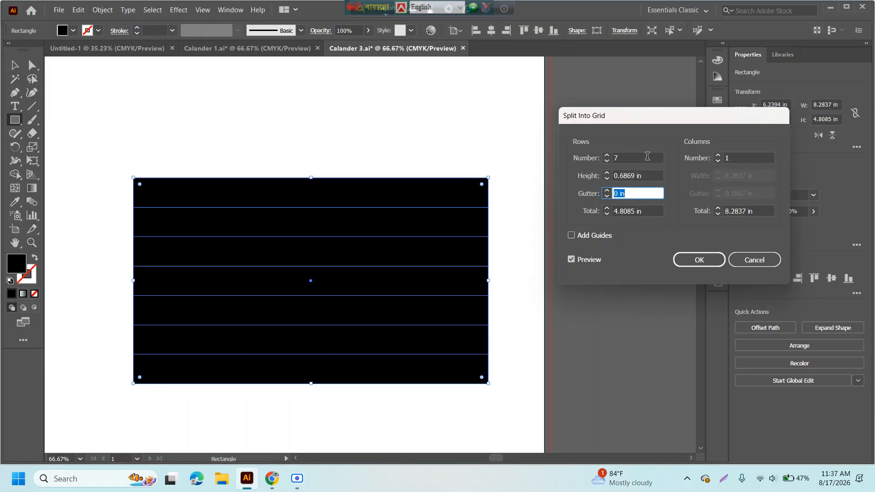
pyautogui.write('0.1258')
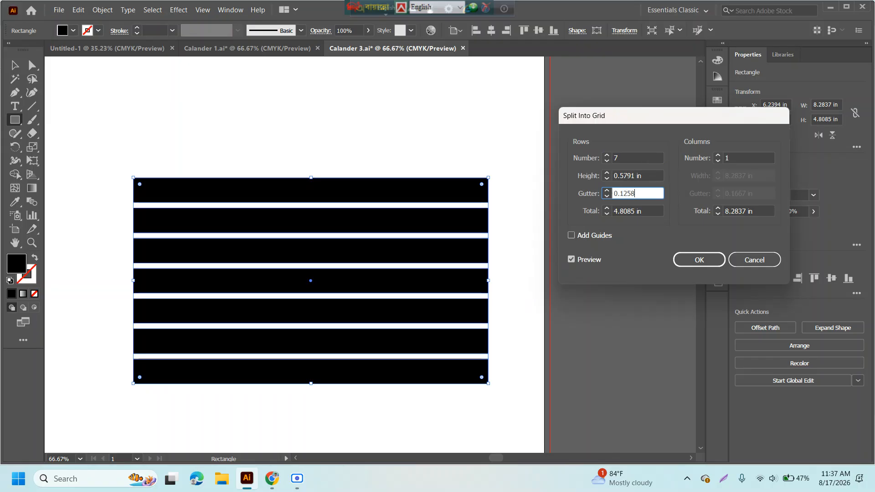
pyautogui.press('BackSpace')
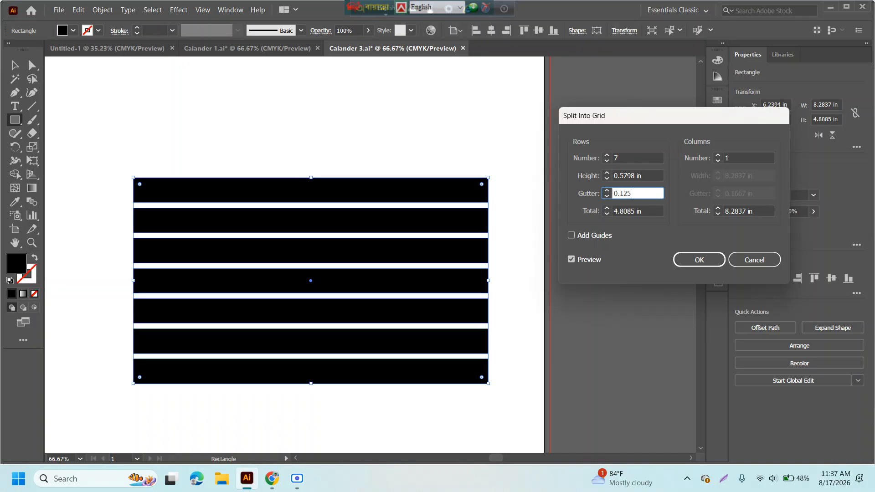
pyautogui.press('Tab')
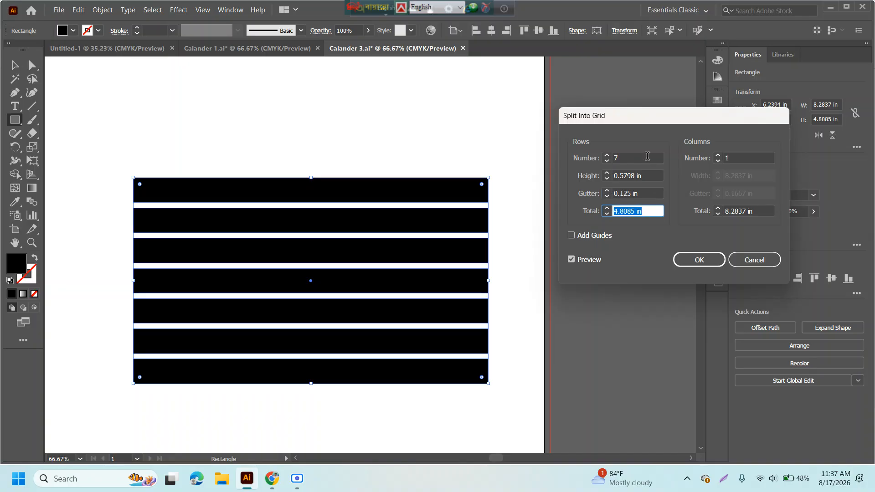
# Set the grid split to 7 columns with a 0.125 in column gutter and apply it to the rectangle.
pyautogui.press('Tab')
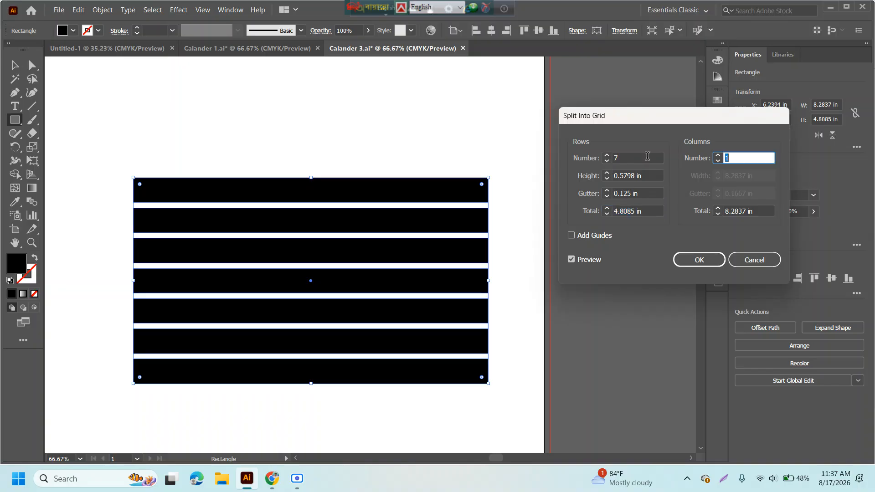
pyautogui.write('7')
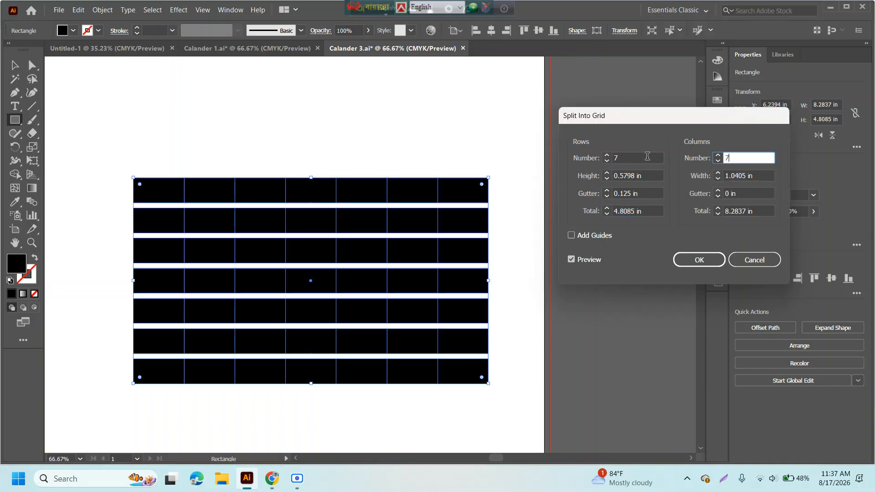
pyautogui.press('Tab')
pyautogui.press('Tab')
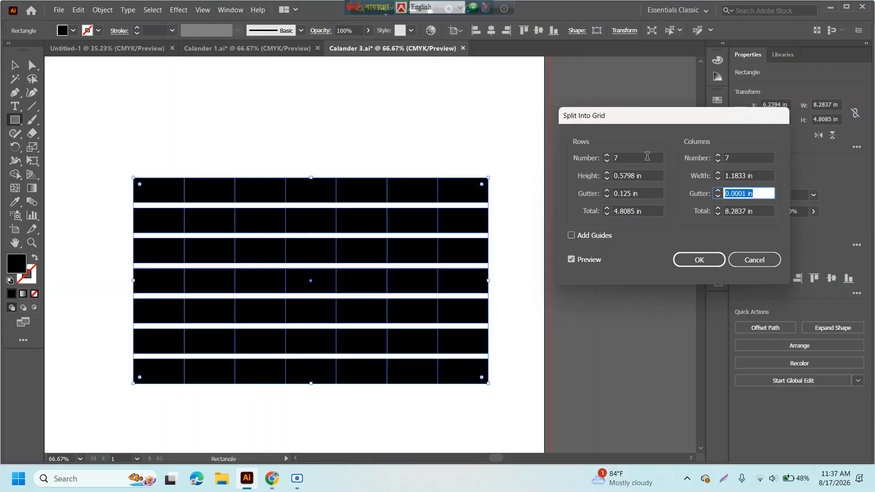
pyautogui.write('0.125')
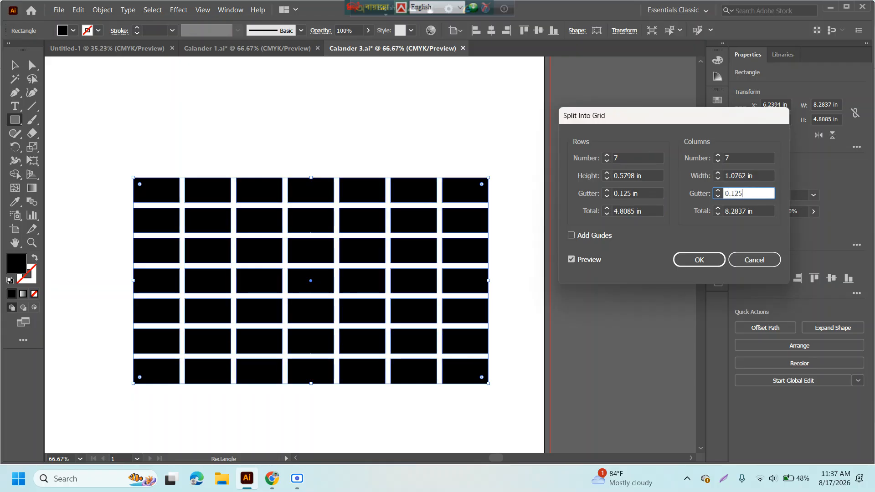
pyautogui.press('Tab')
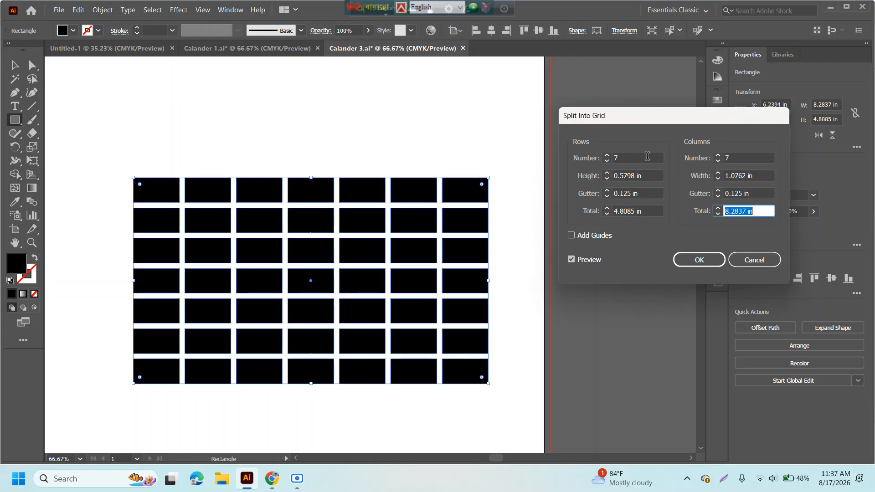
pyautogui.press('Return')
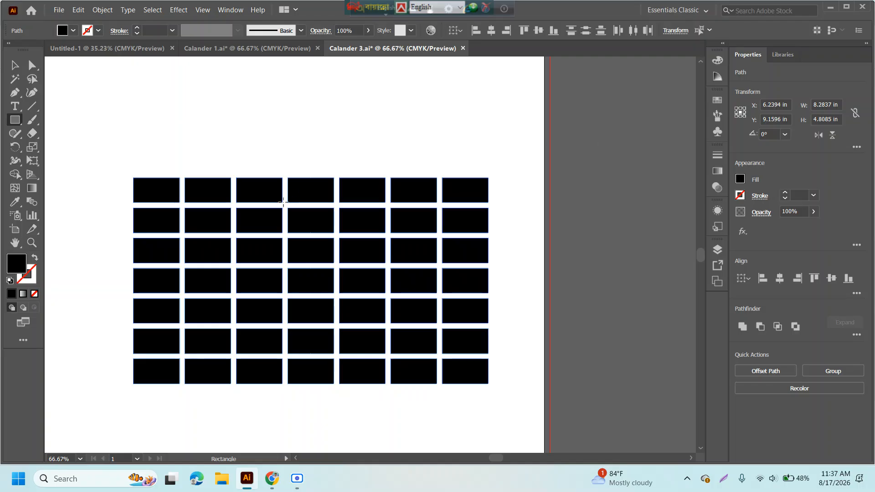
pyautogui.click(308, 484)
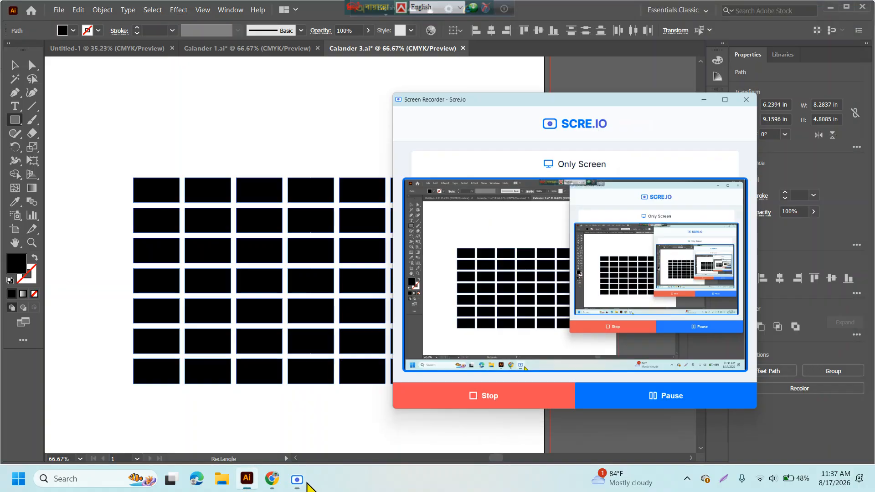
pyautogui.click(308, 484)
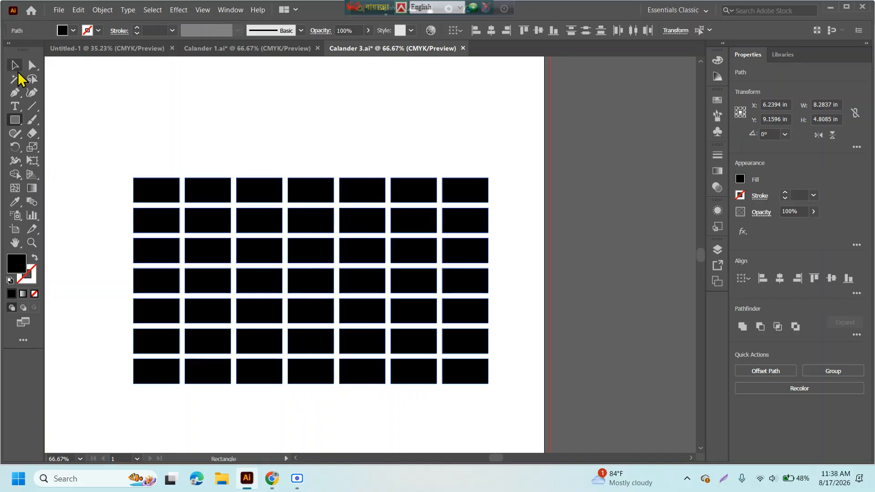
# Select all the grid cells and fill them with a light gray swatch.
pyautogui.click(15, 65)
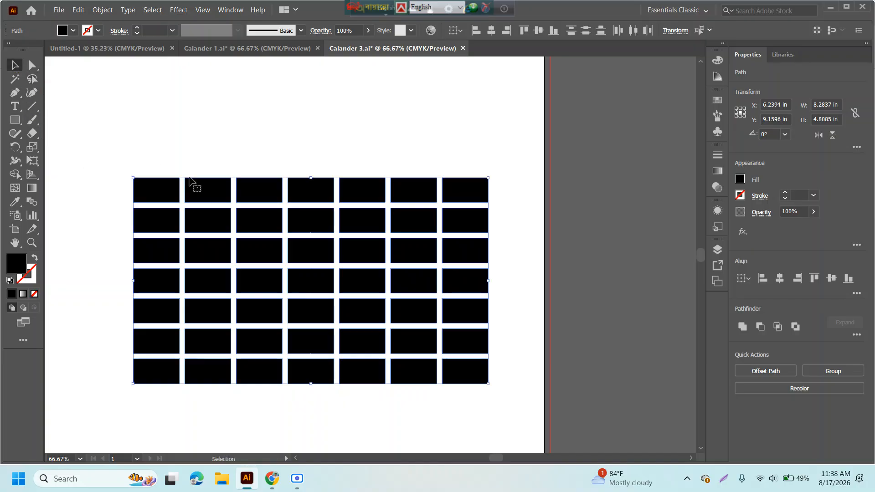
pyautogui.click(154, 172)
pyautogui.moveTo(122, 158); pyautogui.dragTo(525, 375)
pyautogui.click(74, 31)
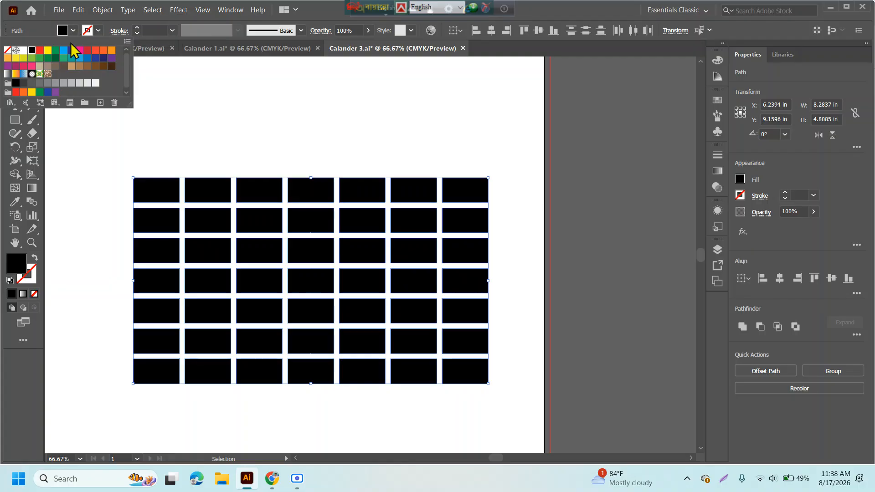
pyautogui.click(87, 87)
pyautogui.click(200, 141)
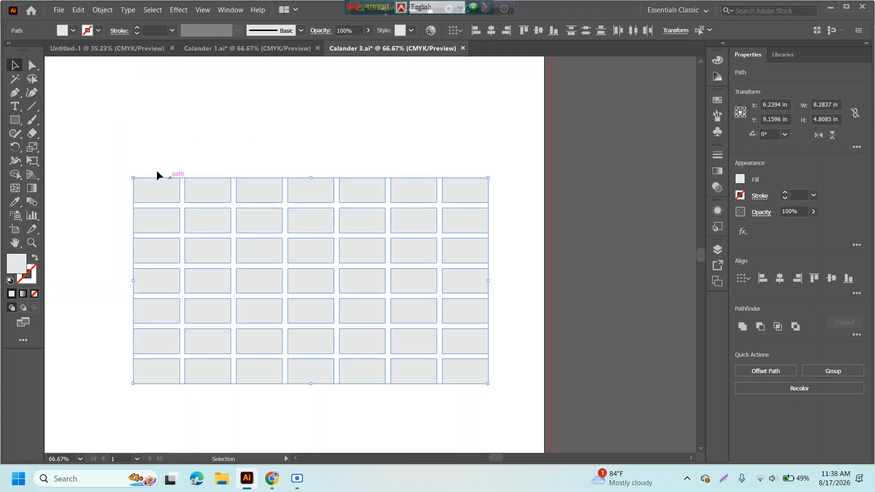
pyautogui.moveTo(113, 163); pyautogui.dragTo(504, 401)
pyautogui.click(181, 11)
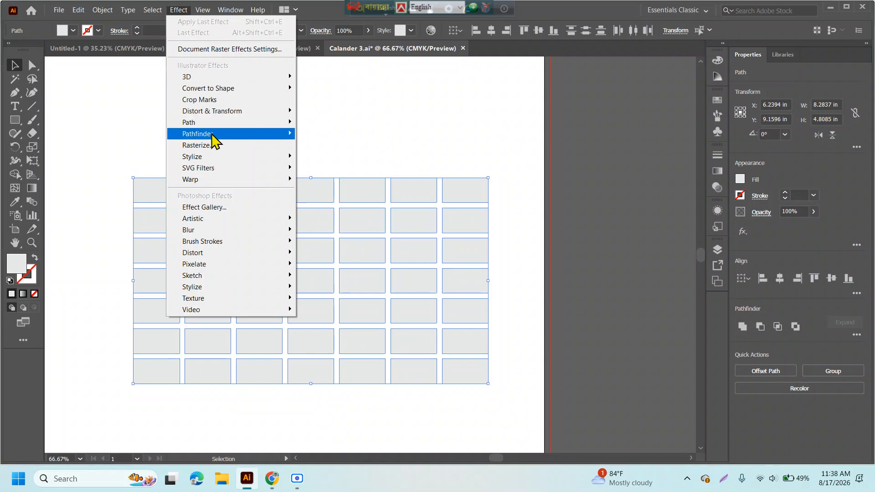
pyautogui.moveTo(218, 159)
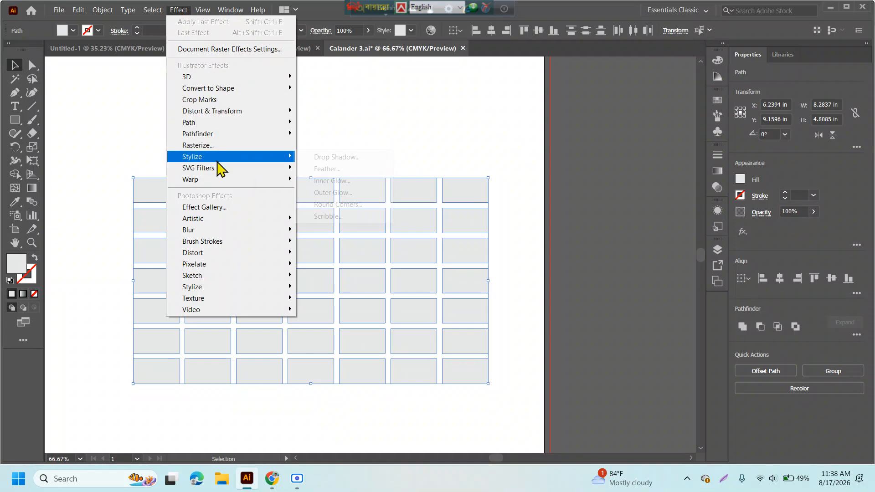
pyautogui.click(328, 160)
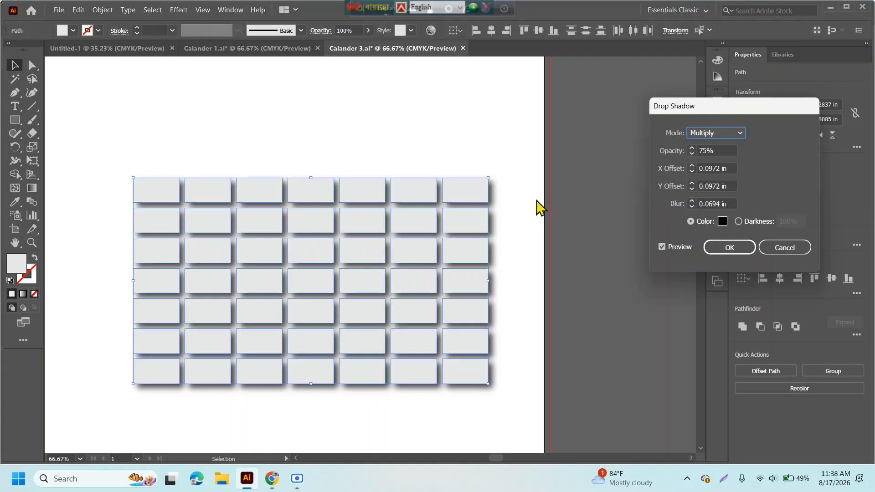
pyautogui.click(766, 248)
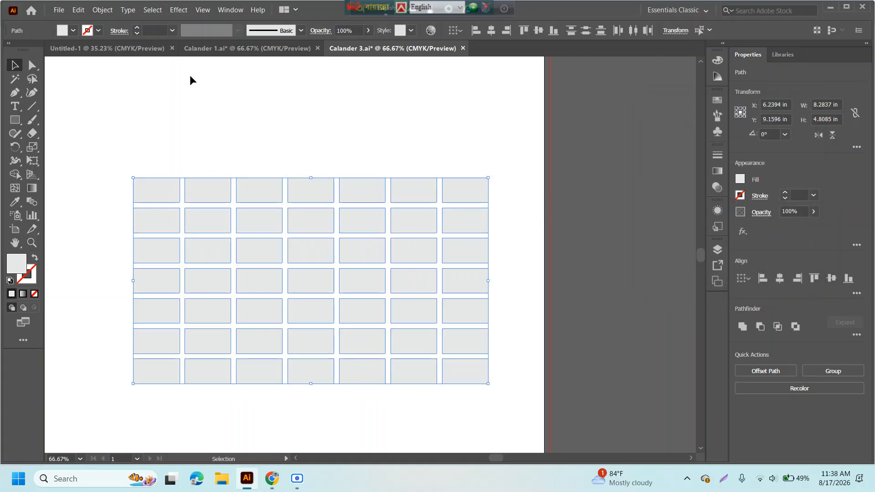
# Try an Inner Glow effect with a 0.75 in blur on the grid cells and undo it.
pyautogui.click(178, 10)
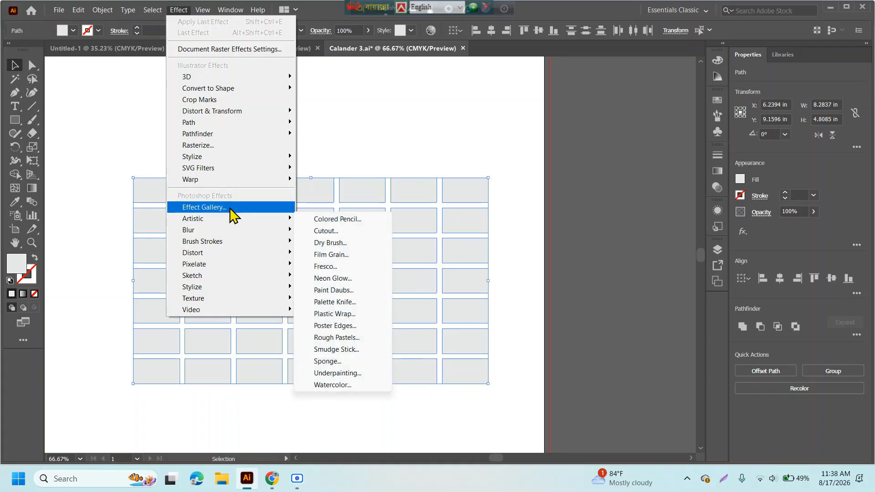
pyautogui.moveTo(226, 157)
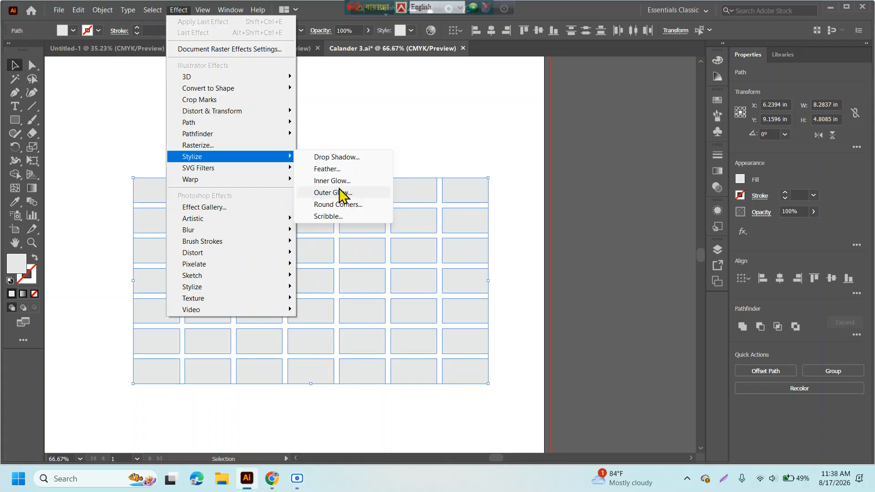
pyautogui.click(340, 191)
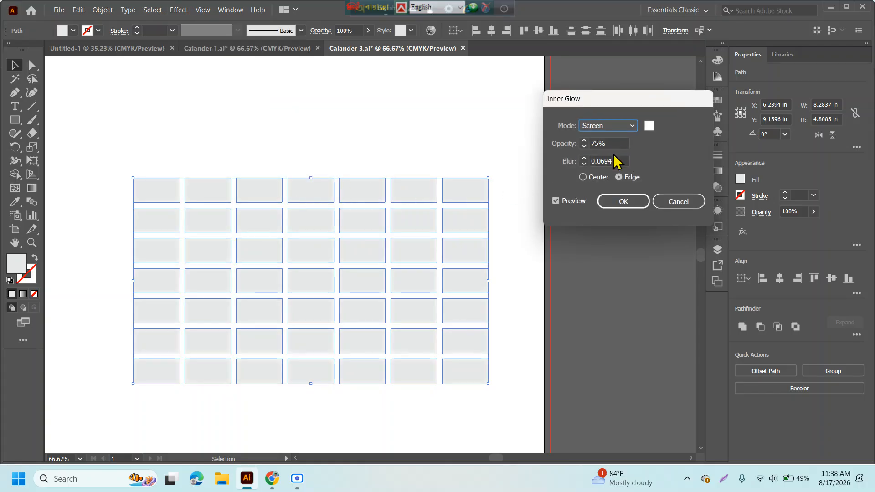
pyautogui.click(623, 163)
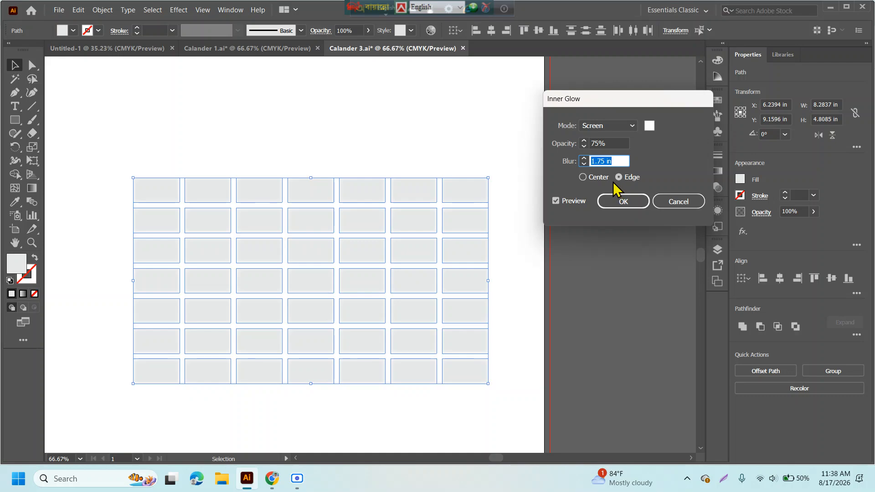
pyautogui.press('Up')
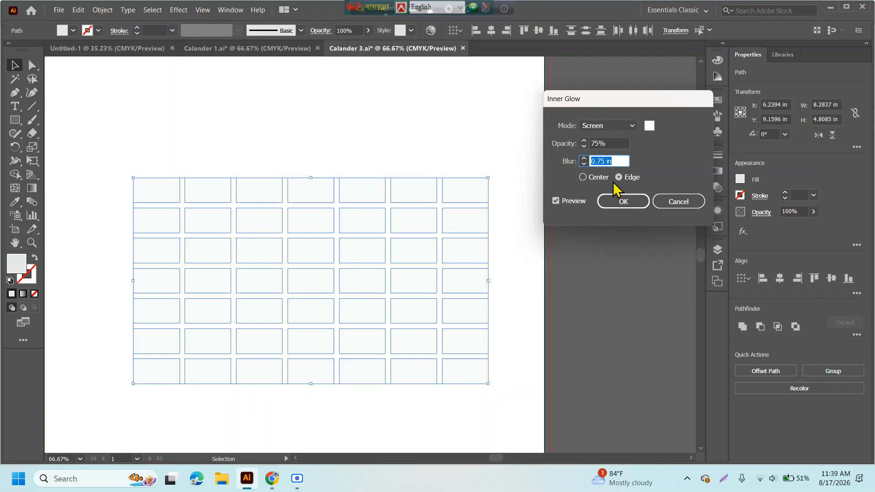
pyautogui.click(617, 196)
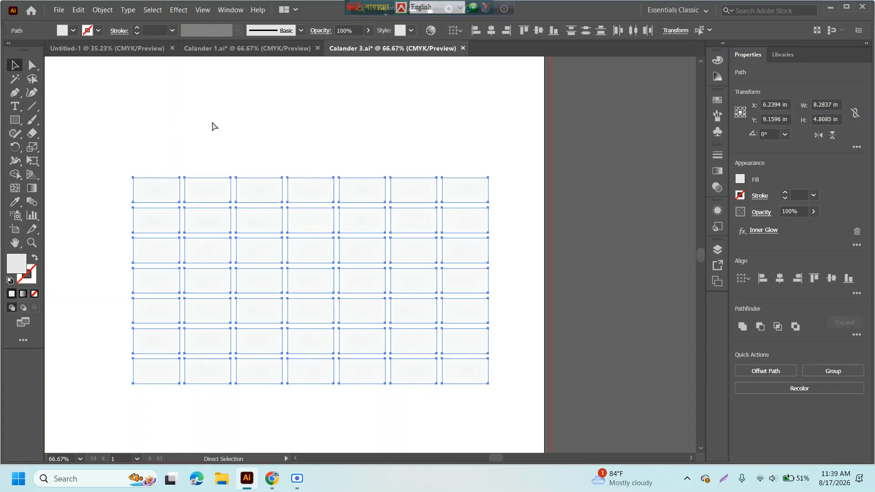
pyautogui.hotkey('ctrl', 'z')
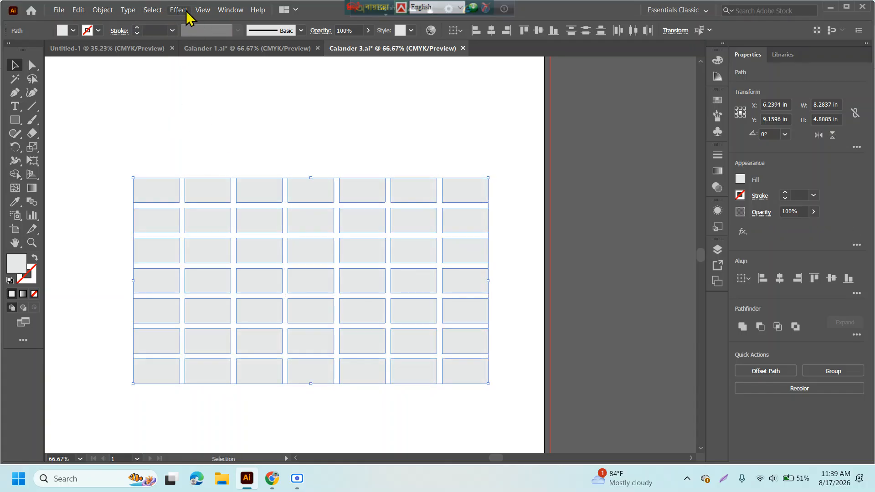
# Apply the Pucker & Bloat effect to the grid cells with a bloat just under 33%.
pyautogui.click(187, 11)
pyautogui.moveTo(215, 189)
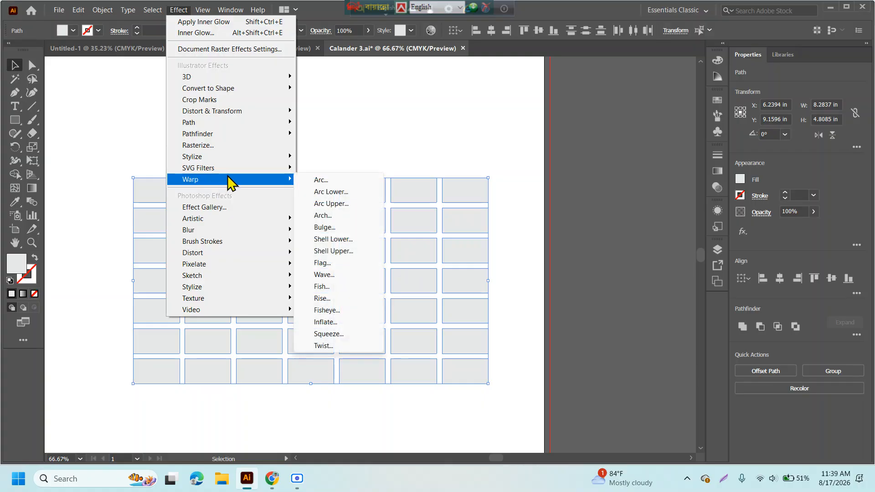
pyautogui.moveTo(206, 93)
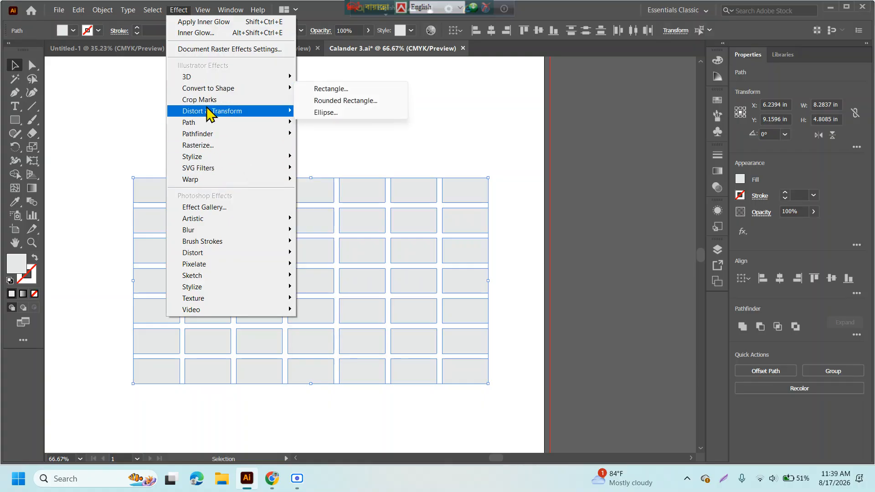
pyautogui.moveTo(214, 112)
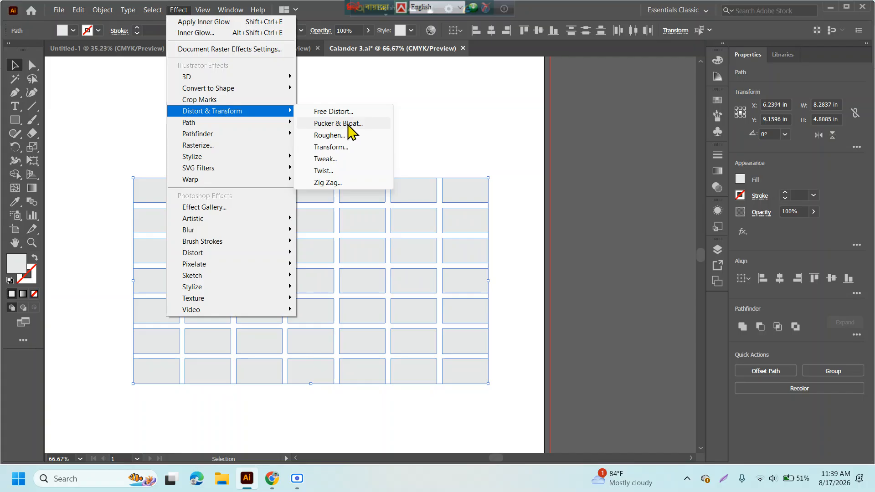
pyautogui.click(350, 126)
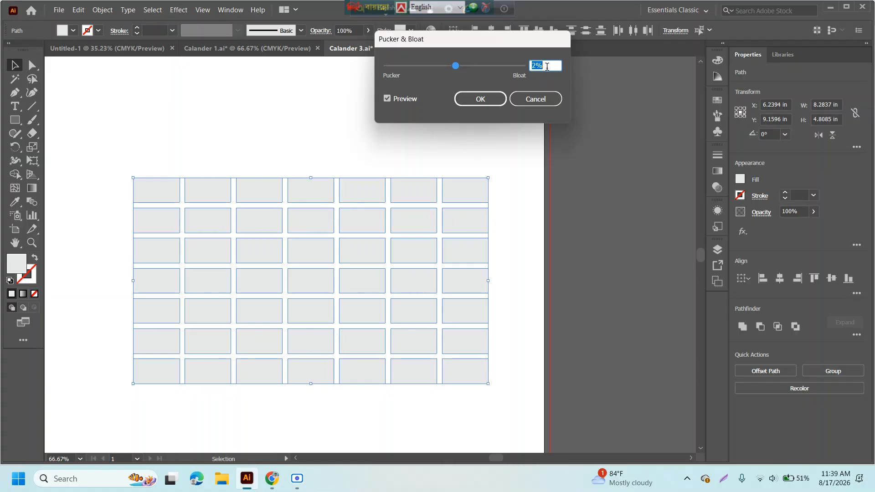
pyautogui.scroll(8, 547, 66)
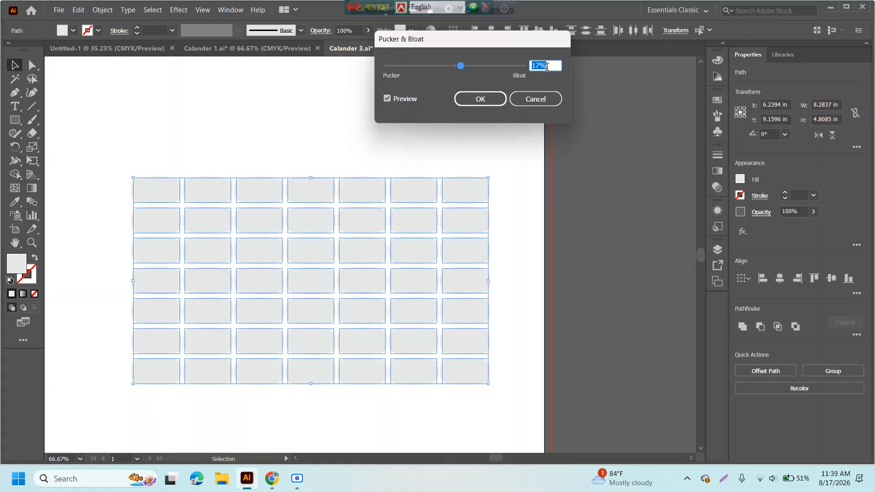
pyautogui.scroll(6, 547, 66)
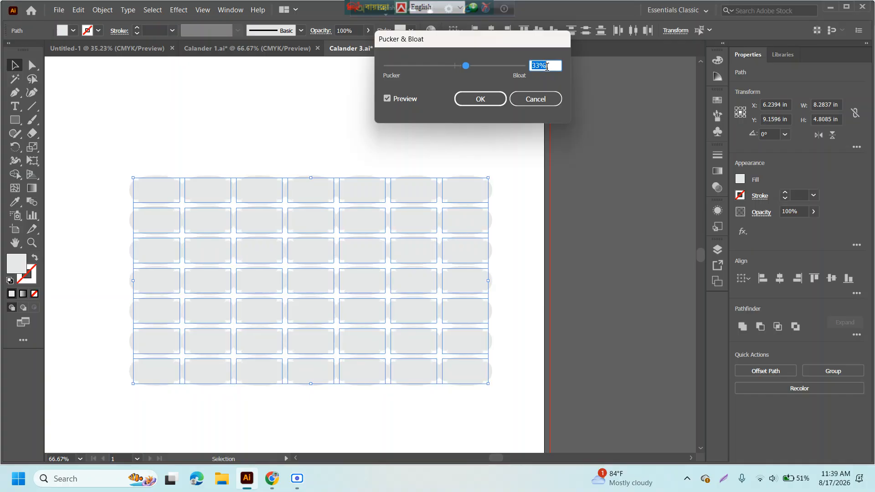
pyautogui.scroll(-1, 547, 66)
pyautogui.click(486, 101)
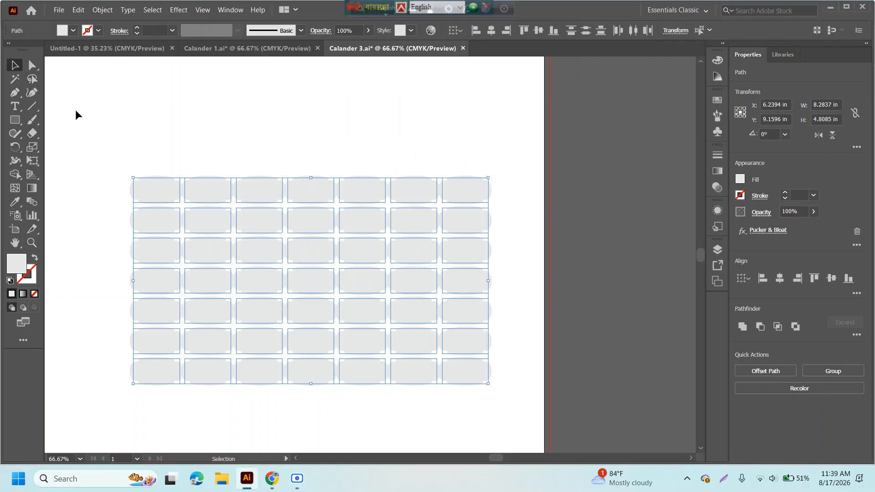
# Try yellow and black fills on the bloated cells, settling on a medium gray swatch.
pyautogui.click(73, 30)
pyautogui.click(48, 50)
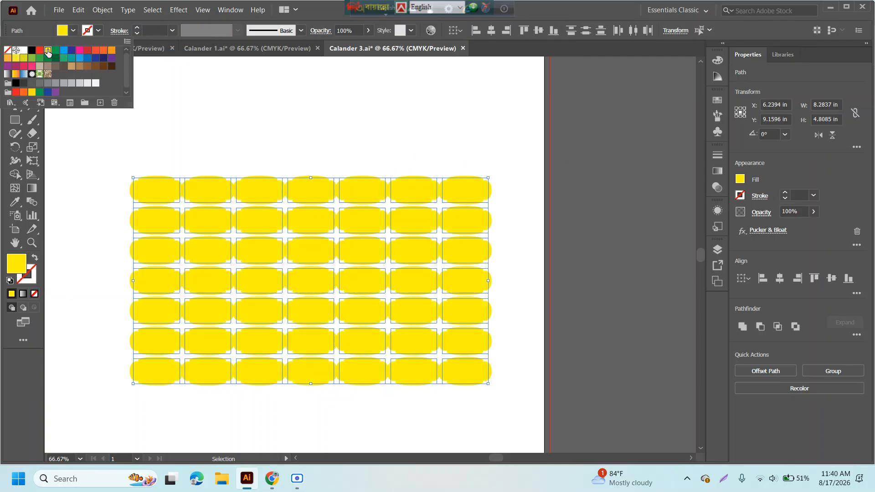
pyautogui.click(32, 51)
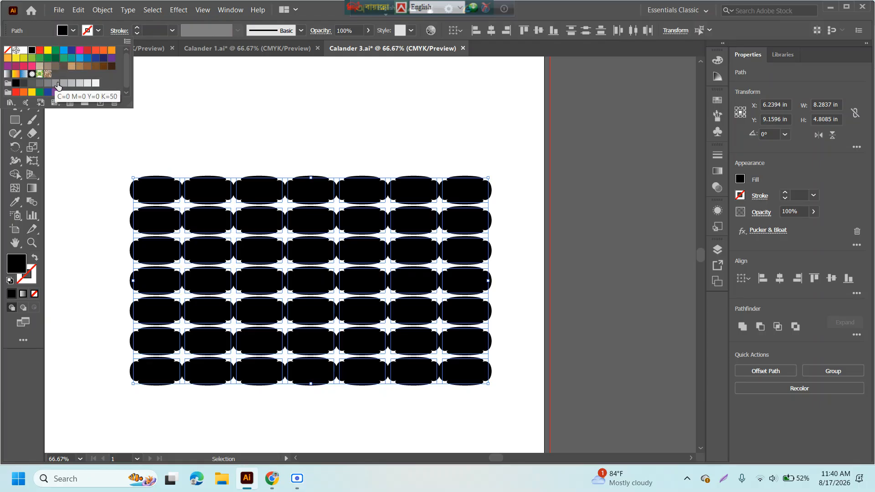
pyautogui.click(71, 83)
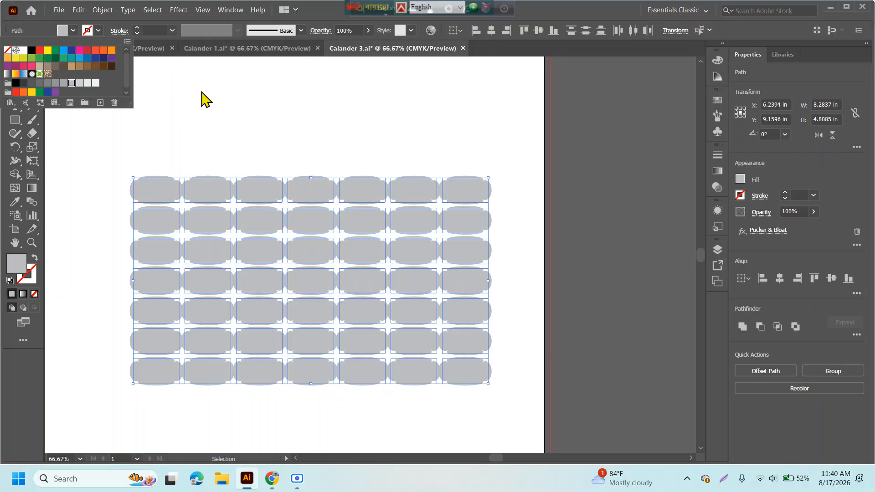
pyautogui.click(204, 106)
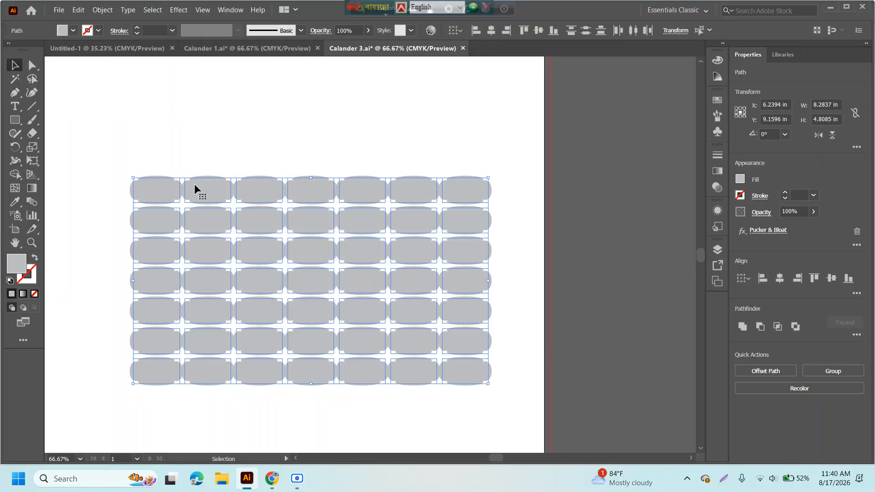
# Send the gray cells to the back, behind the weekday names and dates, and clear the selection.
pyautogui.rightClick(195, 186)
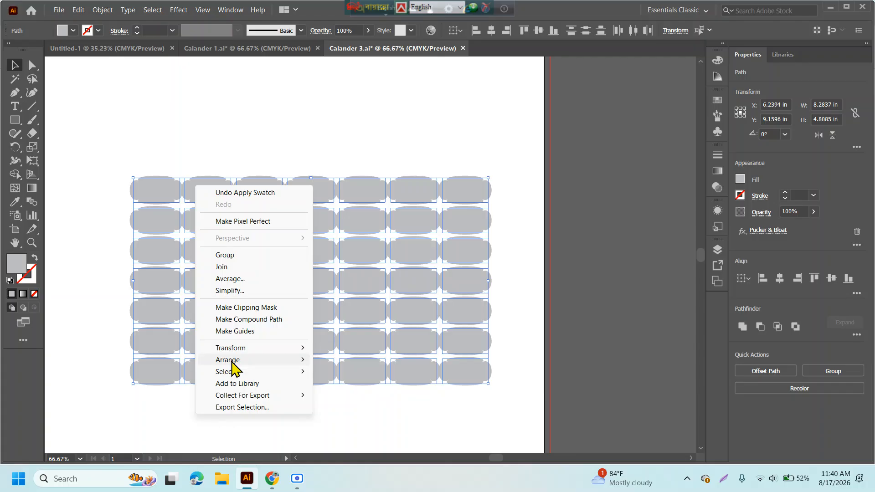
pyautogui.moveTo(232, 363)
pyautogui.click(337, 397)
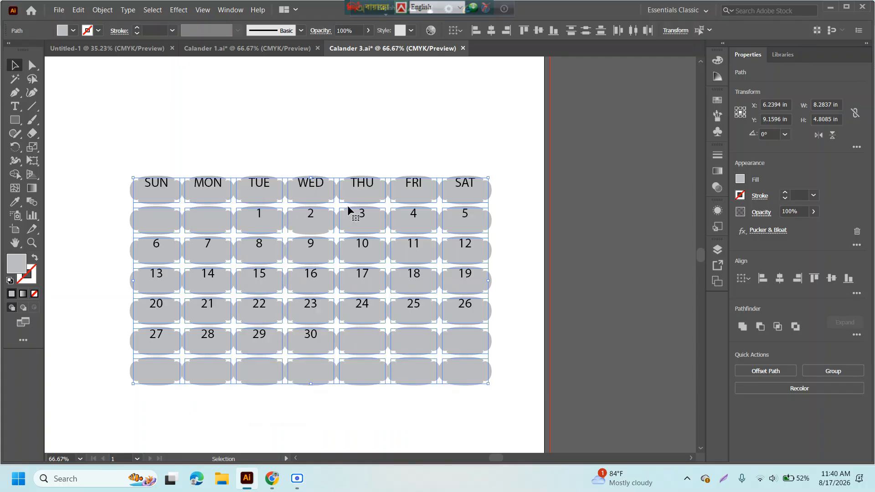
pyautogui.click(357, 145)
pyautogui.click(155, 193)
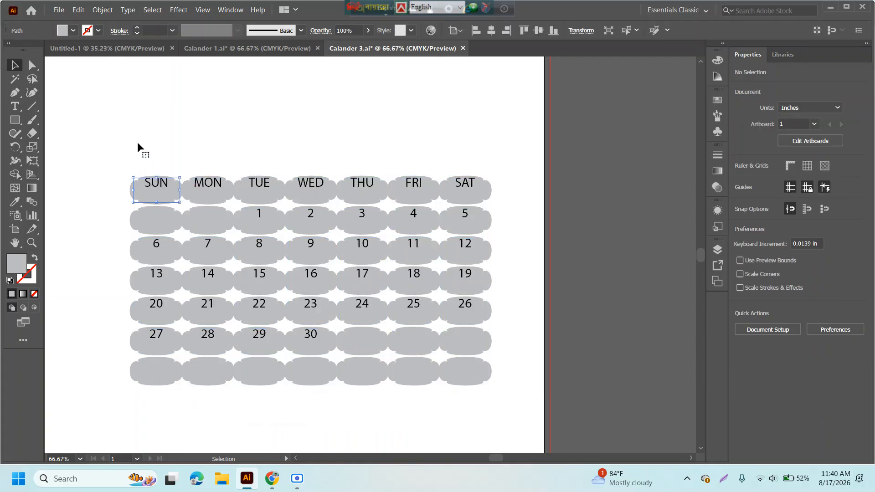
# Select all the gray cells, nudge them up to Y 8.9929 in to center the text vertically, and deselect them.
pyautogui.moveTo(106, 148); pyautogui.dragTo(515, 405)
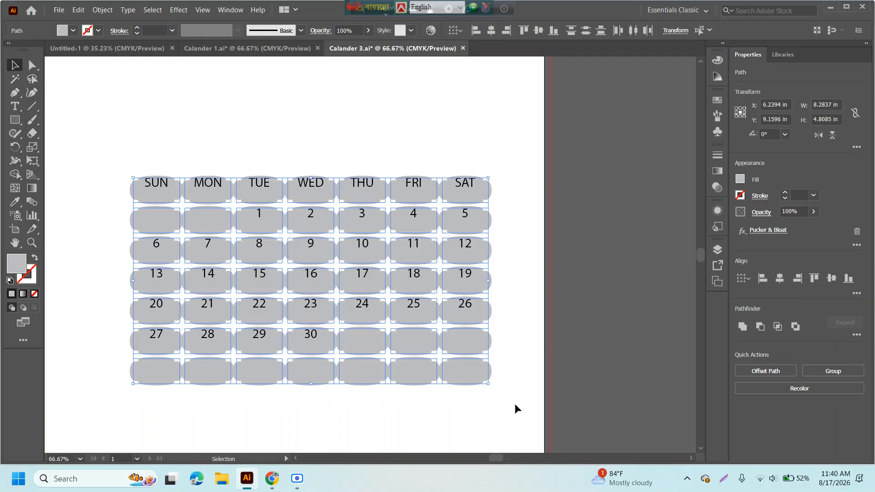
pyautogui.press('Up')
pyautogui.press('Up')
pyautogui.press('Up')
pyautogui.press('Up')
pyautogui.press('Up')
pyautogui.press('Up')
pyautogui.press('Up')
pyautogui.press('Up')
pyautogui.press('Up')
pyautogui.press('Up')
pyautogui.press('Up')
pyautogui.press('Up')
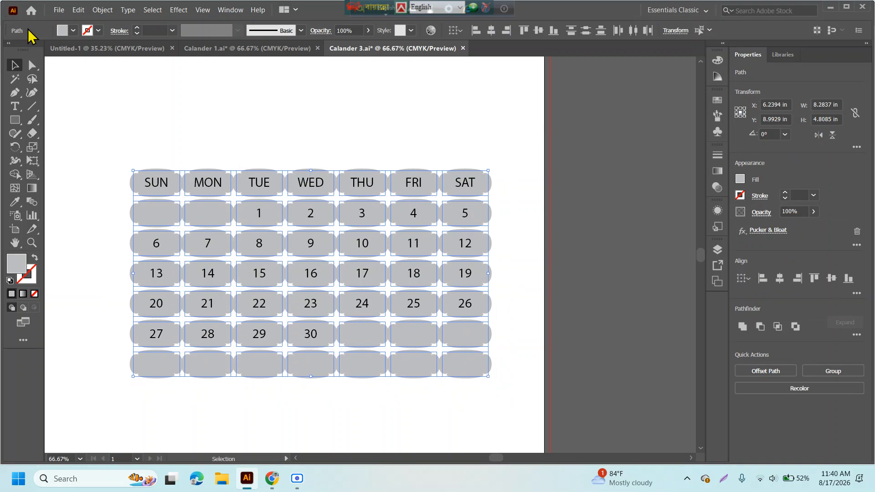
pyautogui.click(127, 195)
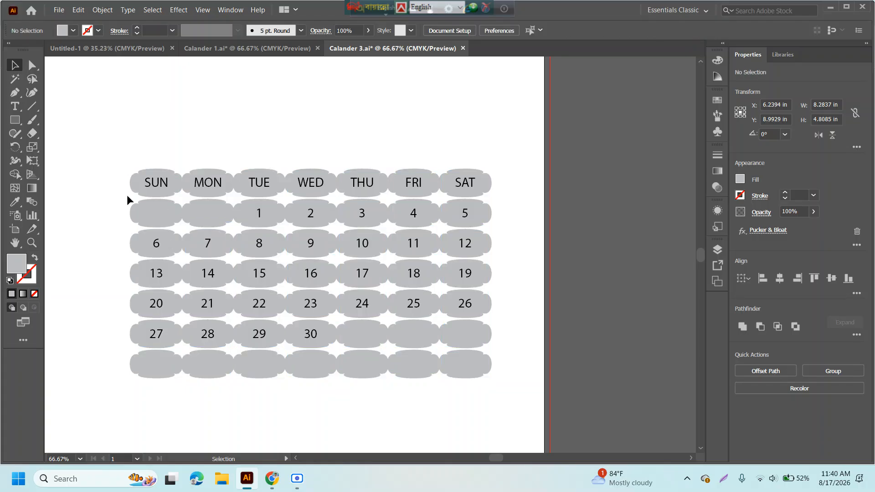
pyautogui.click(148, 218)
pyautogui.click(137, 142)
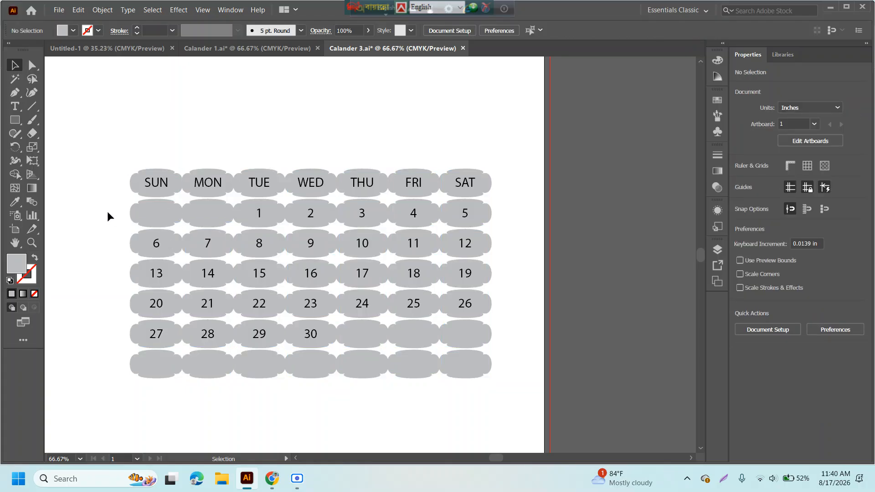
# Delete the empty cells before date 1, after date 30 and in the unused last row.
pyautogui.moveTo(152, 215); pyautogui.dragTo(215, 214)
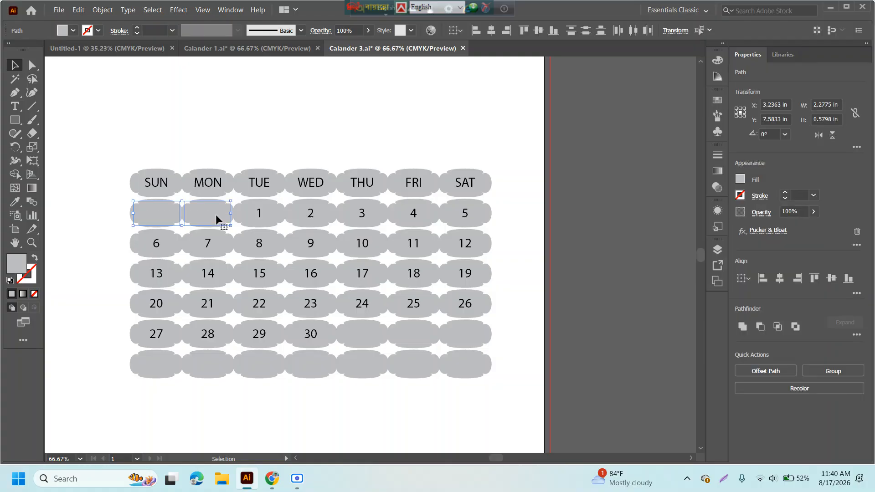
pyautogui.press('Delete')
pyautogui.moveTo(111, 362); pyautogui.dragTo(512, 373)
pyautogui.press('Delete')
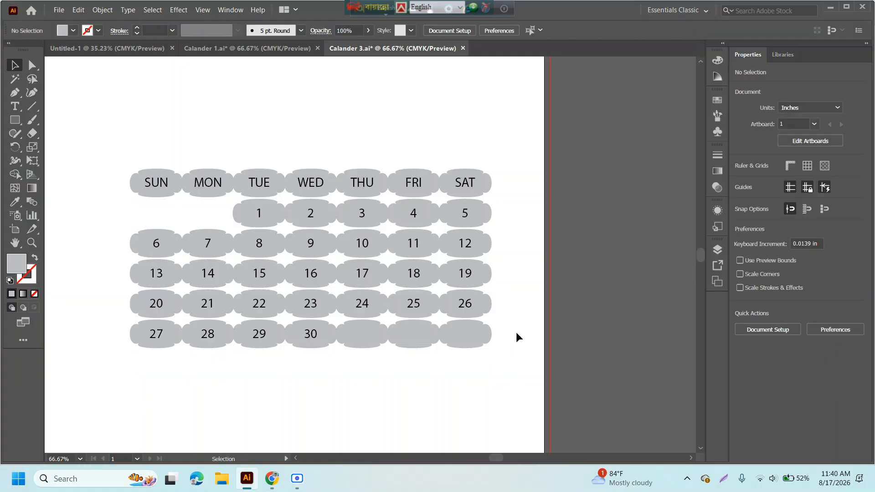
pyautogui.moveTo(434, 334); pyautogui.dragTo(365, 335)
pyautogui.press('Delete')
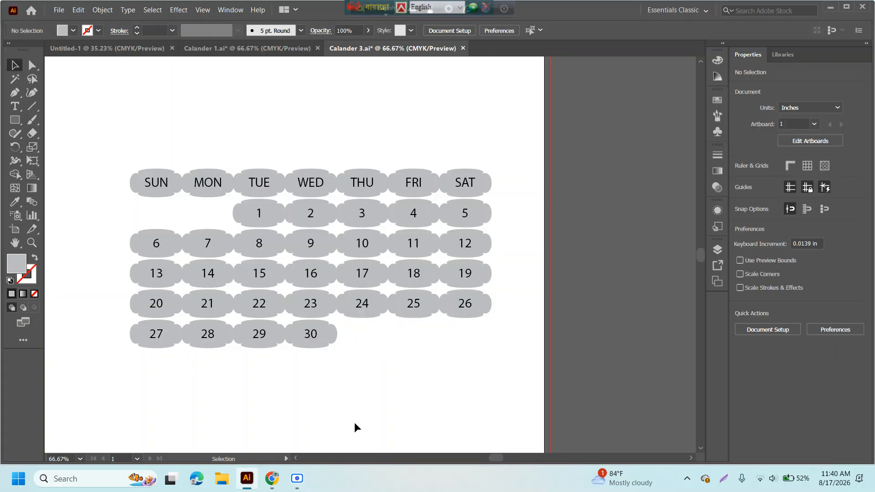
pyautogui.click(296, 478)
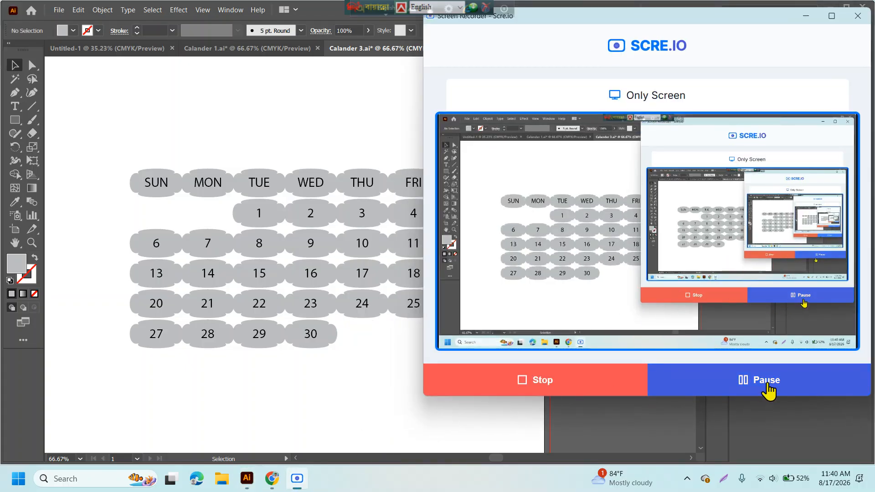
pyautogui.click(736, 384)
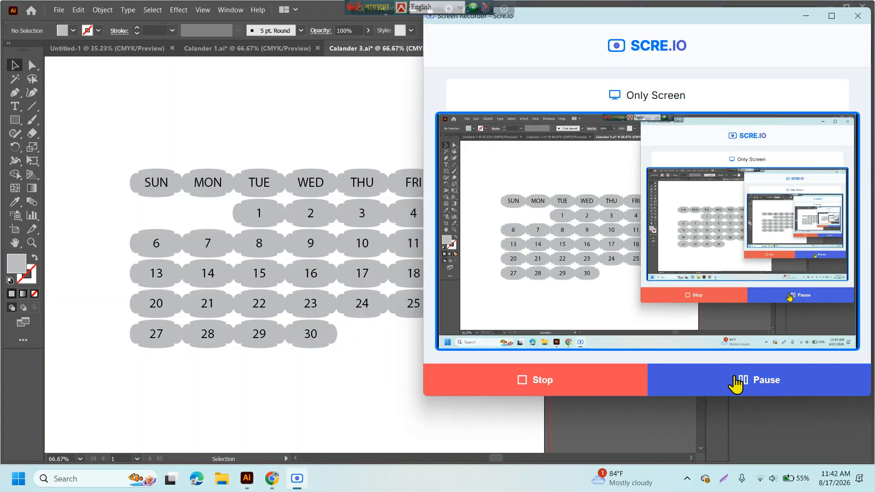
pyautogui.click(356, 382)
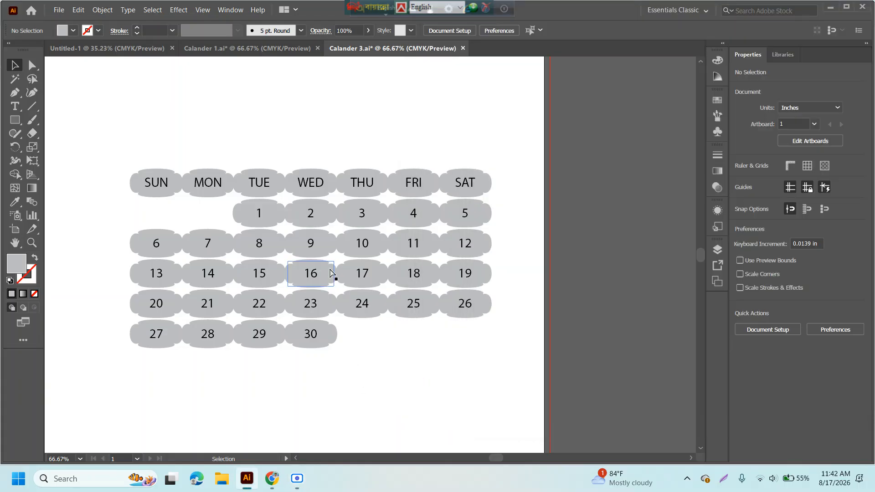
# Undo the deletions of the empty cells to restore the full grid.
pyautogui.hotkey('ctrl', 'z')
pyautogui.hotkey('ctrl', 'z')
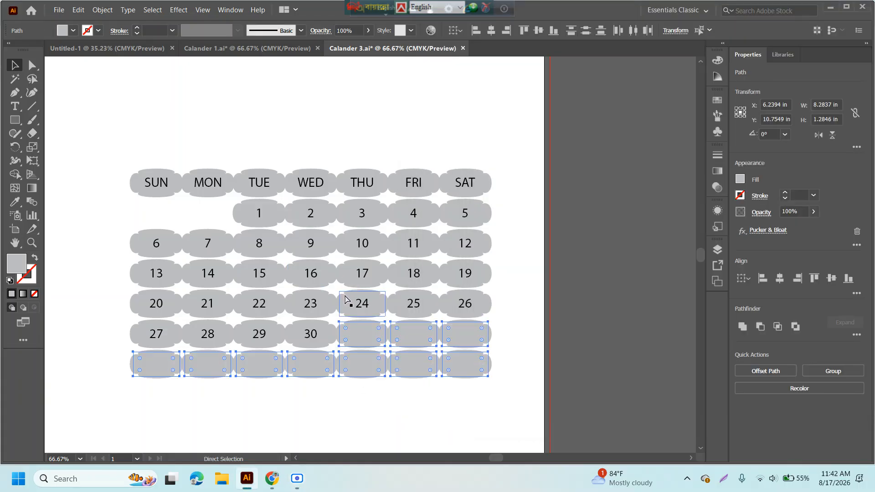
pyautogui.hotkey('ctrl', 'z')
pyautogui.hotkey('ctrl', 'z')
# Undo the upward nudges of the gray cells and the arrangement that sent them behind the weekday names and dates.
pyautogui.press('Down')
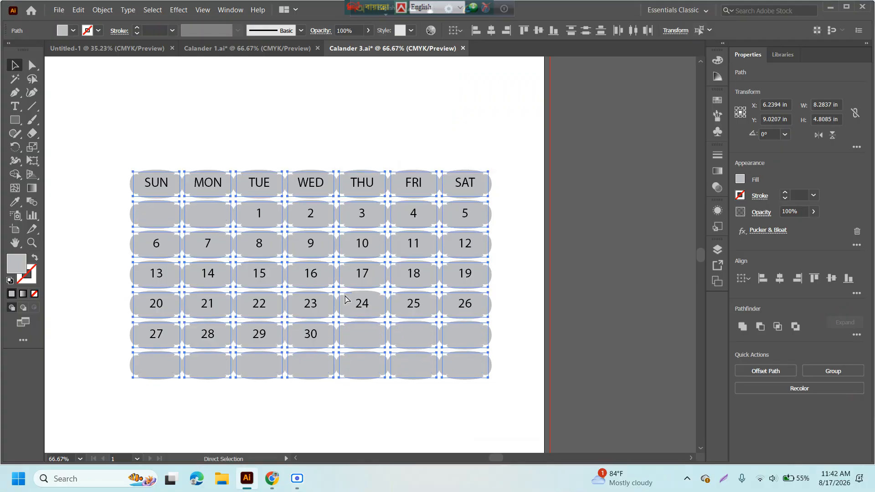
pyautogui.press('Down')
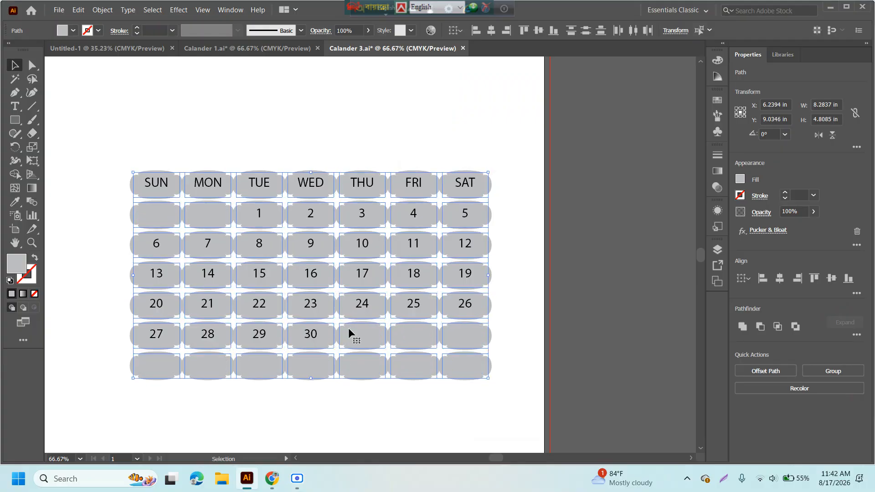
pyautogui.press('Down')
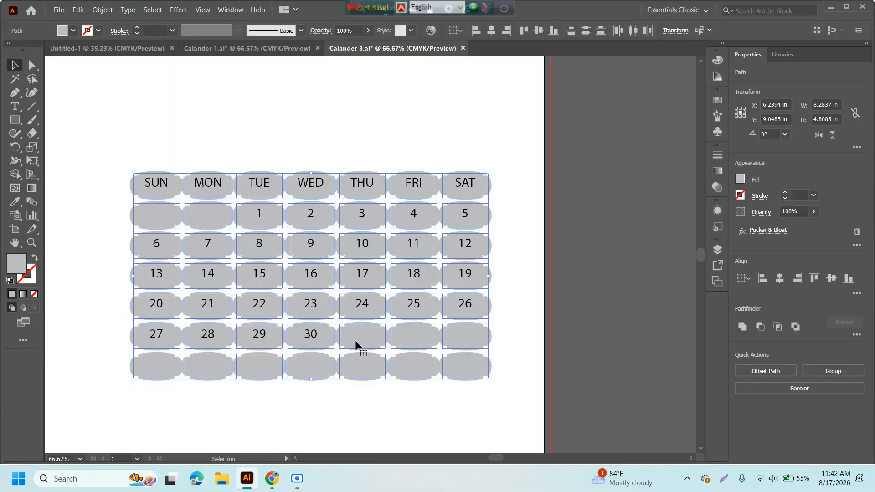
pyautogui.press('a')
pyautogui.press('Down')
pyautogui.press('Down')
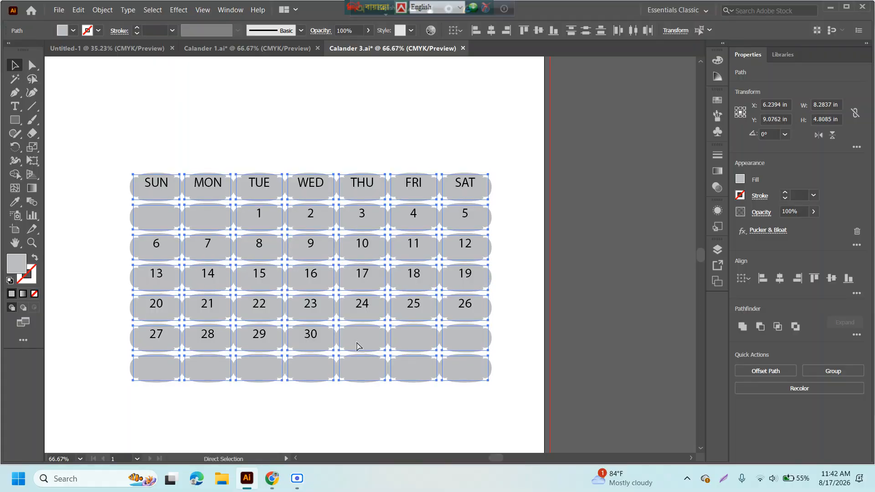
pyautogui.press('Down')
pyautogui.press('Down')
pyautogui.press('Down')
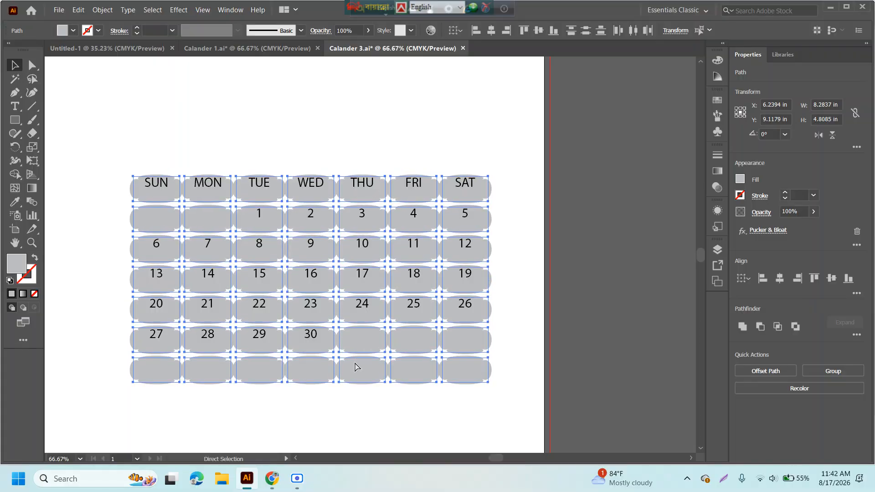
pyautogui.press('Down')
pyautogui.press('Down')
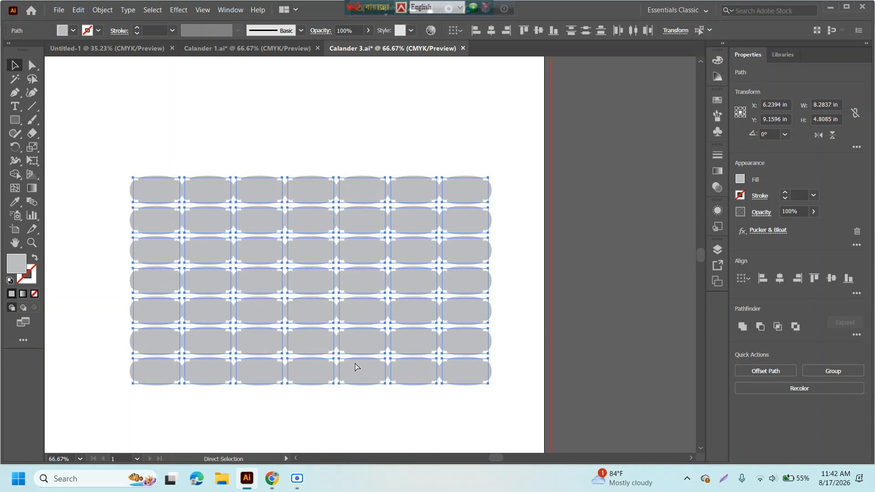
# Undo the fill color changes and the Pucker & Bloat effect to restore the plain light gray rectangular cells.
pyautogui.press('v')
pyautogui.hotkey('ctrl', 'z')
pyautogui.hotkey('ctrl', 'z')
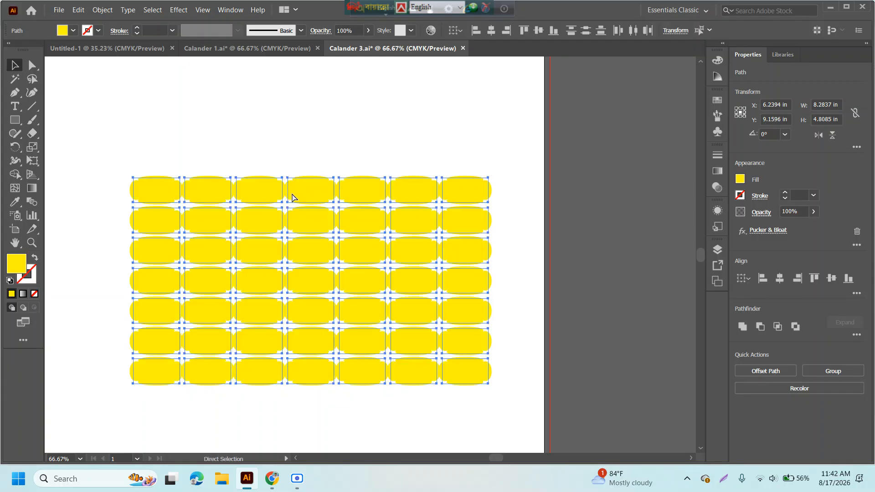
pyautogui.hotkey('ctrl', 'z')
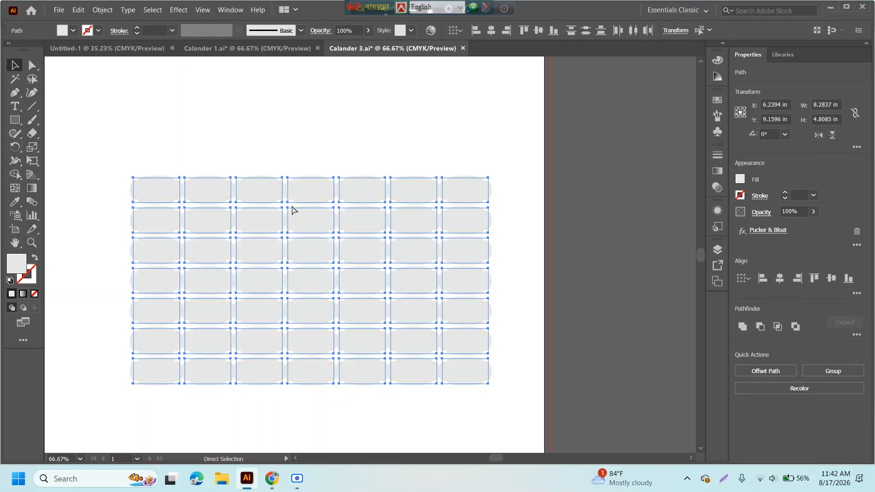
pyautogui.hotkey('ctrl', 'z')
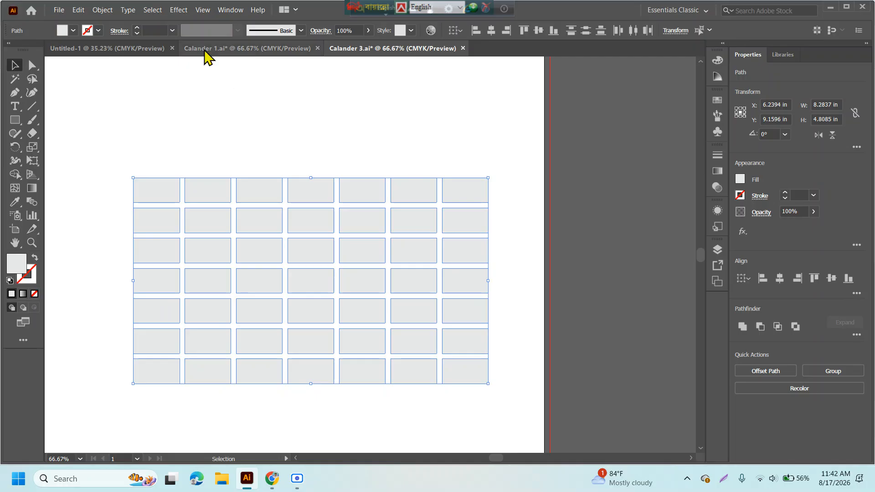
pyautogui.click(178, 10)
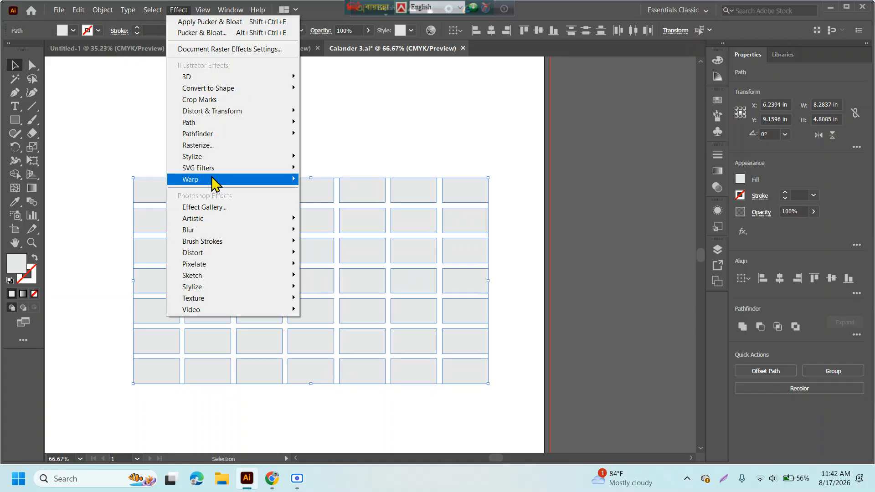
pyautogui.moveTo(240, 169)
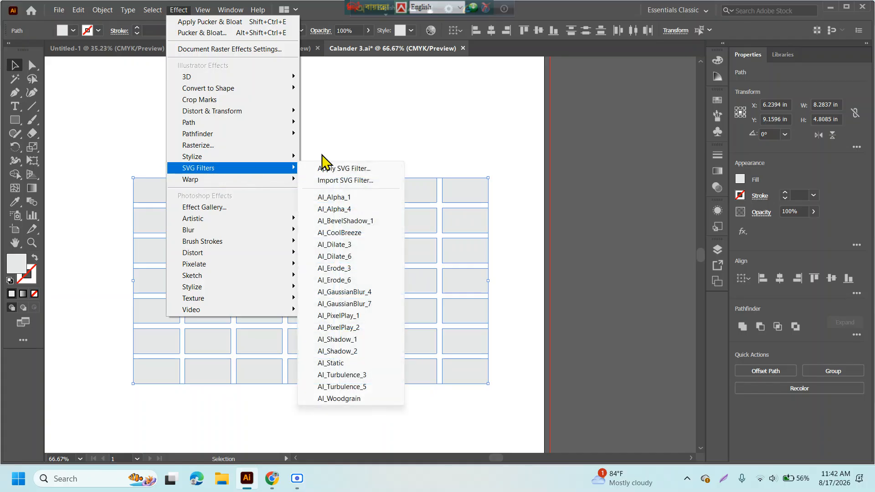
pyautogui.click(353, 131)
pyautogui.click(348, 127)
pyautogui.click(74, 32)
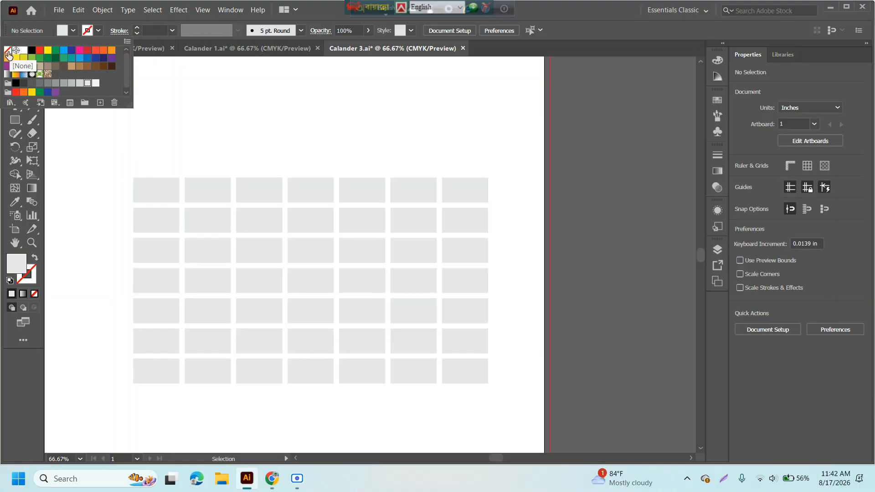
pyautogui.click(7, 51)
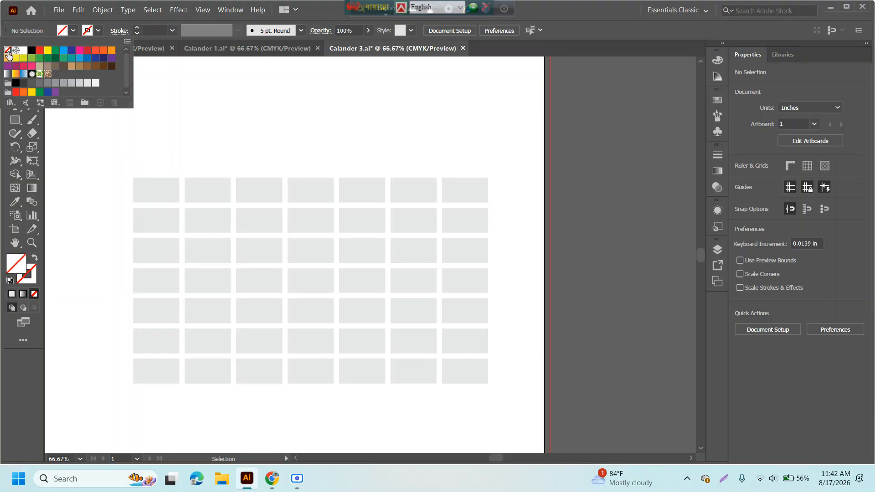
pyautogui.click(97, 32)
pyautogui.click(34, 53)
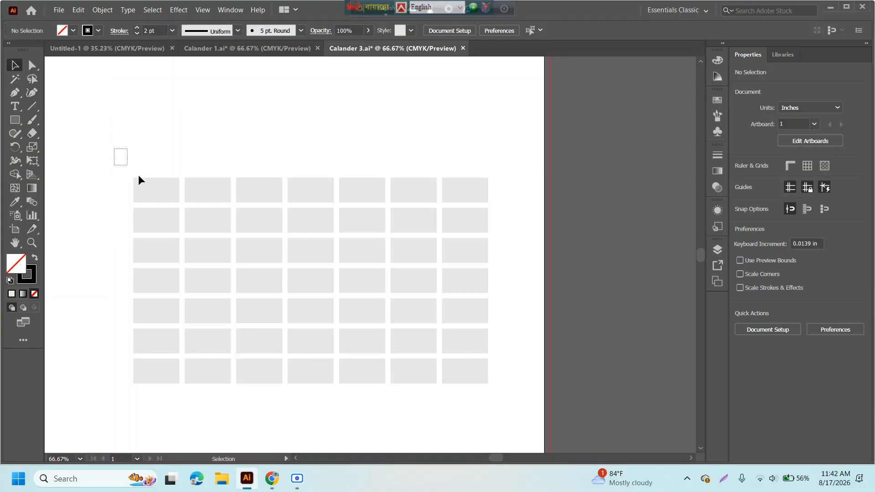
# Select all the cells, remove their fill, give them a 1 pt black stroke, and deselect them.
pyautogui.moveTo(139, 180); pyautogui.dragTo(520, 414)
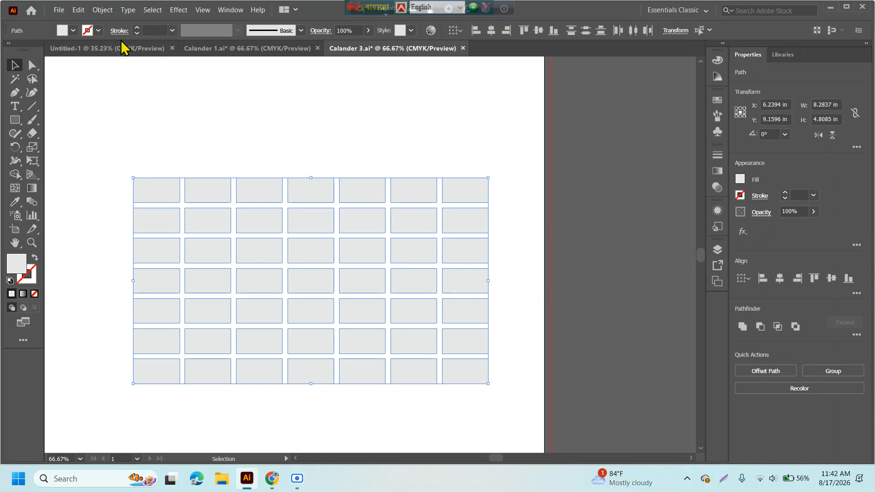
pyautogui.click(73, 31)
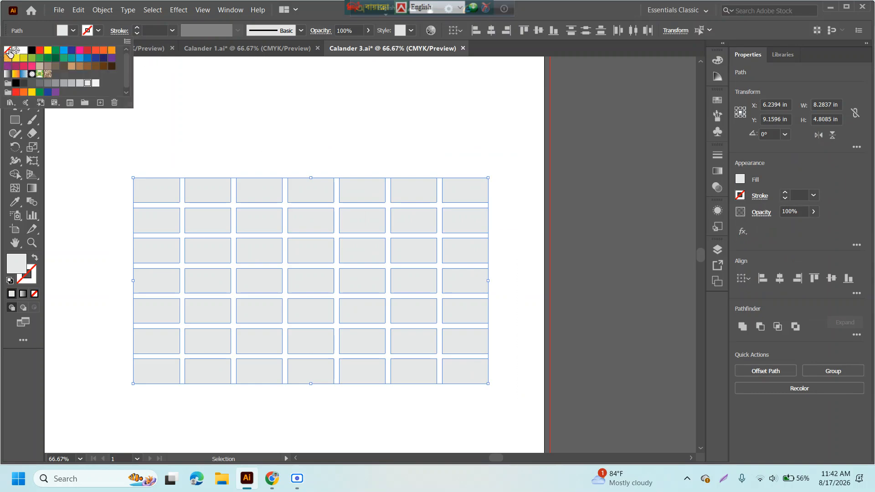
pyautogui.click(9, 51)
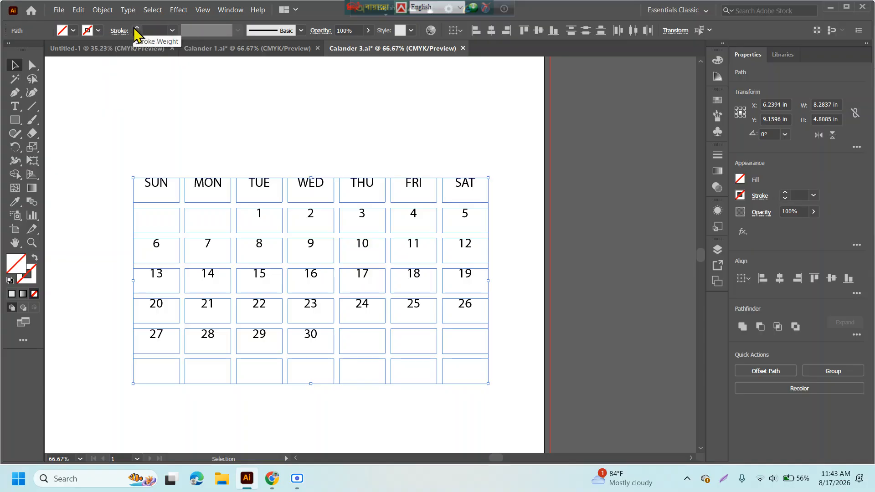
pyautogui.click(136, 28)
pyautogui.click(136, 29)
pyautogui.click(136, 28)
pyautogui.click(136, 28)
pyautogui.click(136, 28)
pyautogui.click(135, 29)
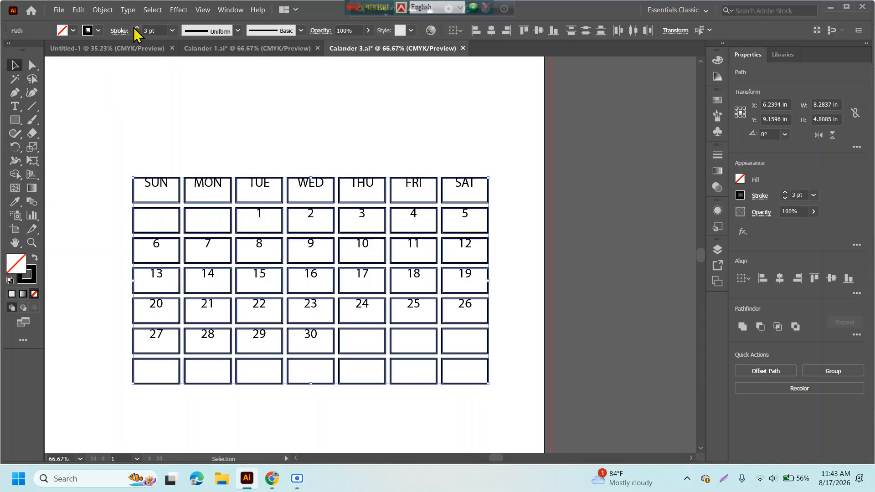
pyautogui.click(137, 33)
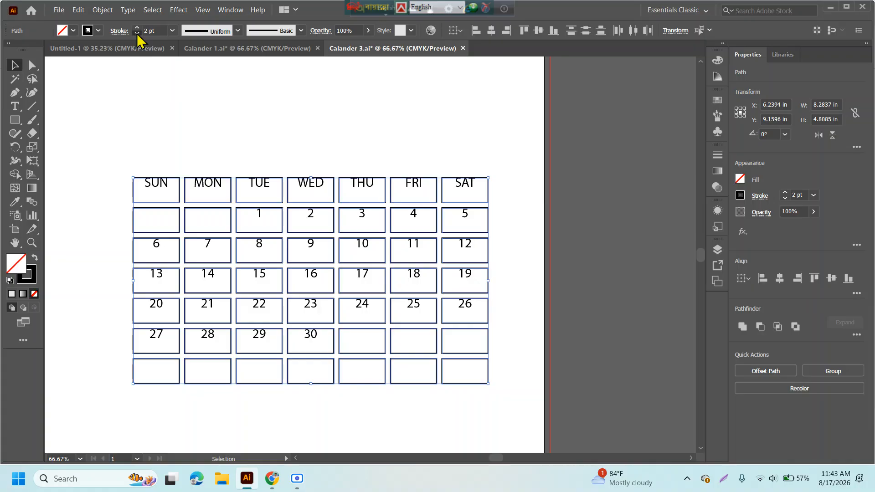
pyautogui.click(136, 33)
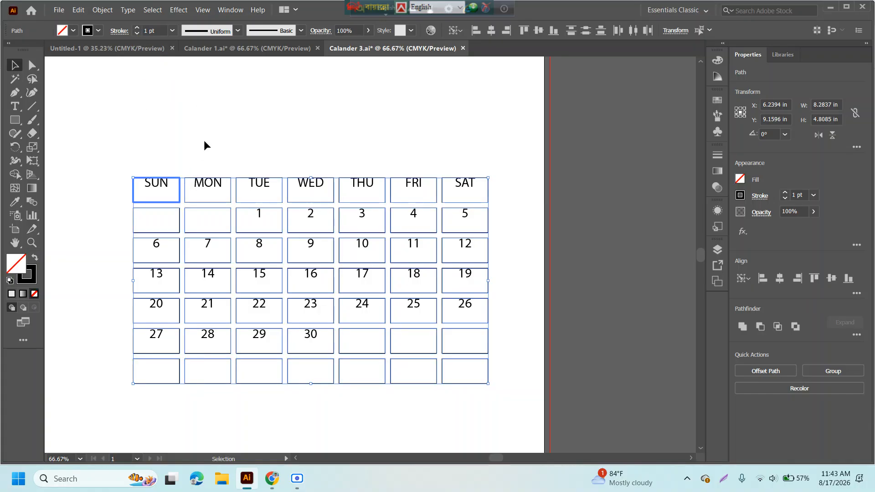
pyautogui.click(203, 143)
# Apply a Drop Shadow to all the cells with Multiply mode, 75% opacity, 0.0972 in X and Y offsets and 0.0694 in blur.
pyautogui.moveTo(115, 165); pyautogui.dragTo(515, 406)
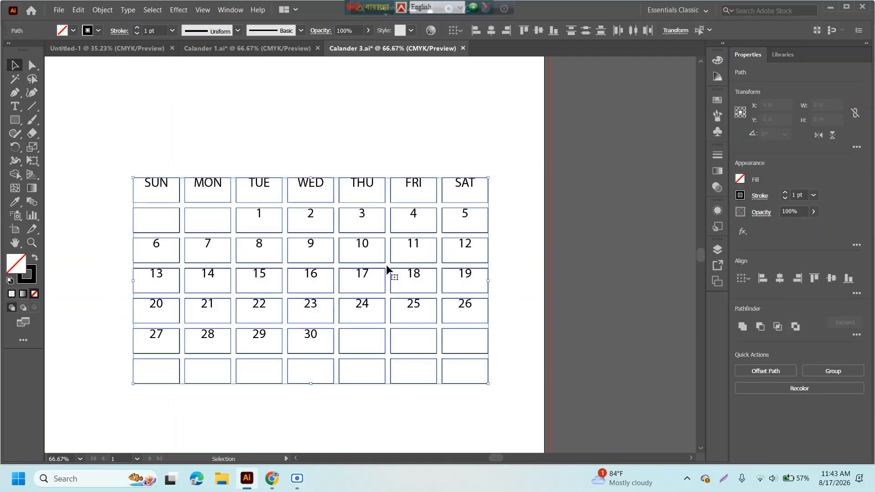
pyautogui.click(178, 9)
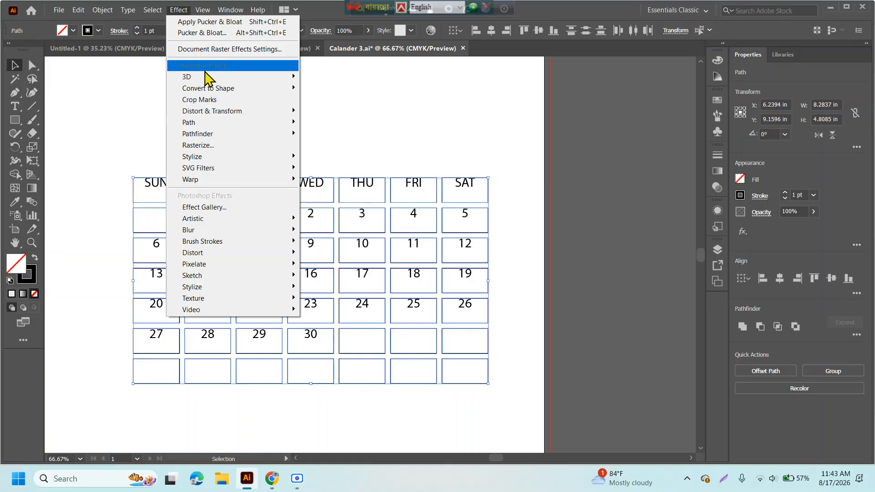
pyautogui.moveTo(210, 159)
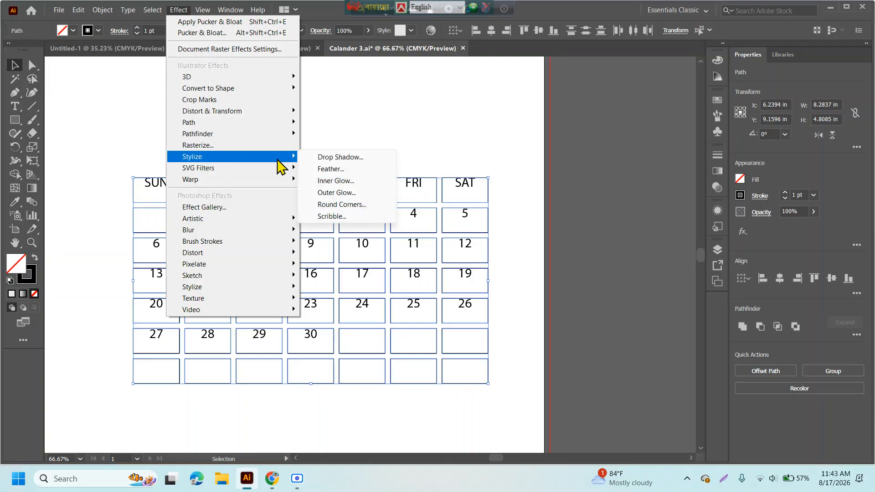
pyautogui.click(335, 159)
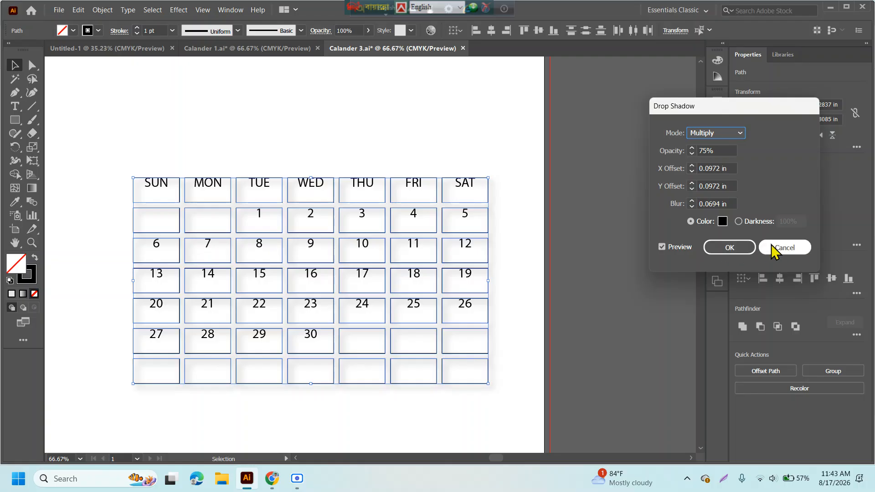
pyautogui.click(725, 248)
# Select all the outlined cells, nudge them to X 6.2671 in and Y 9.0207 in to center the text, and deselect them.
pyautogui.moveTo(127, 151); pyautogui.dragTo(534, 414)
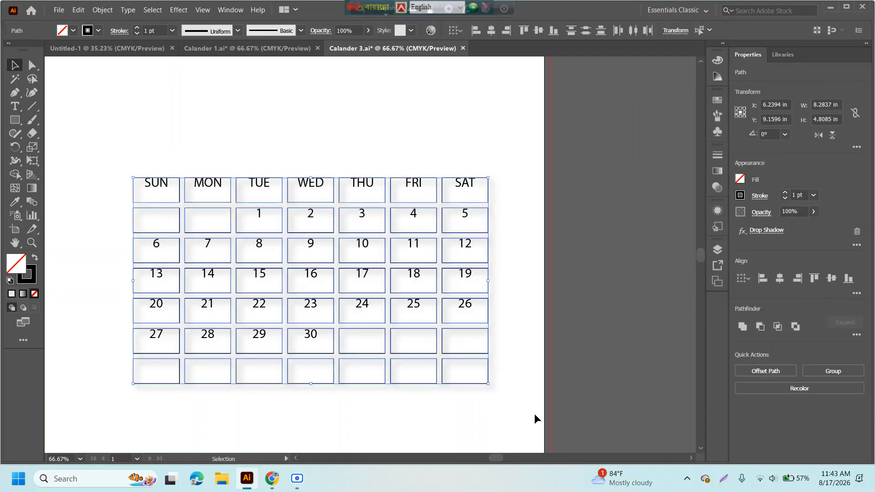
pyautogui.press('Up')
pyautogui.press('Up')
pyautogui.press('Up')
pyautogui.press('Up')
pyautogui.press('Up')
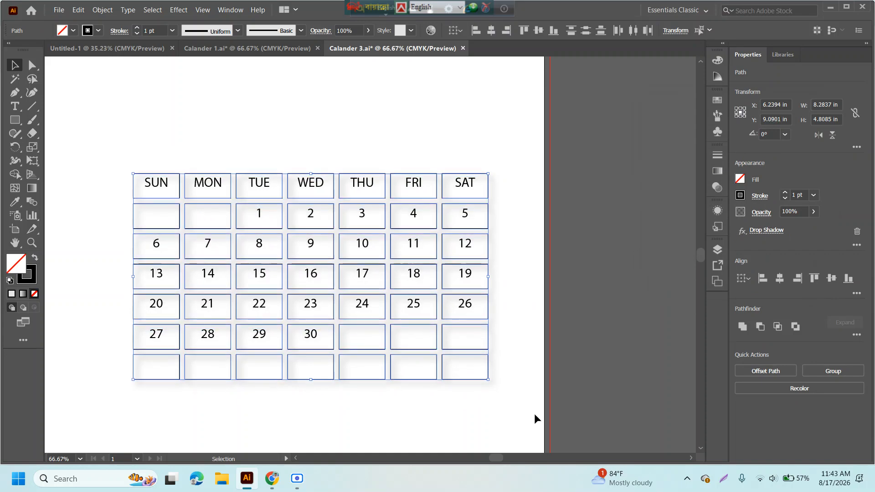
pyautogui.press('Up')
pyautogui.press('Up')
pyautogui.press('Up')
pyautogui.press('Up')
pyautogui.press('Up')
pyautogui.press('Right')
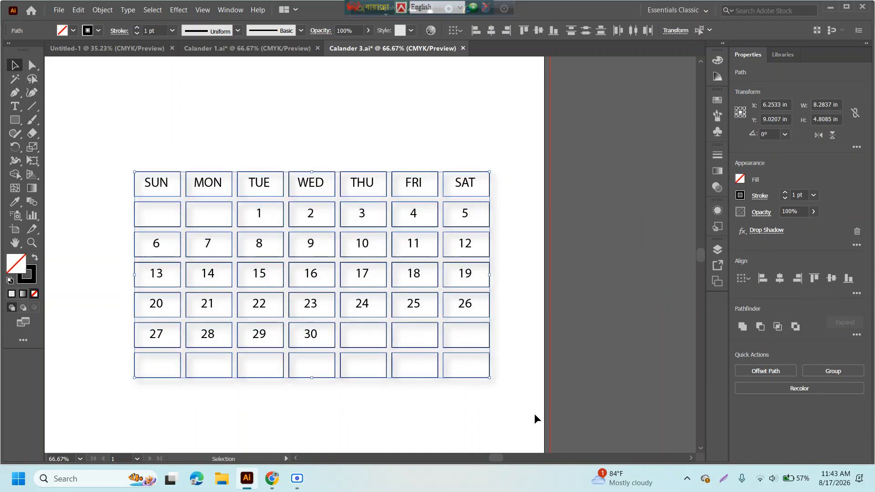
pyautogui.click(165, 145)
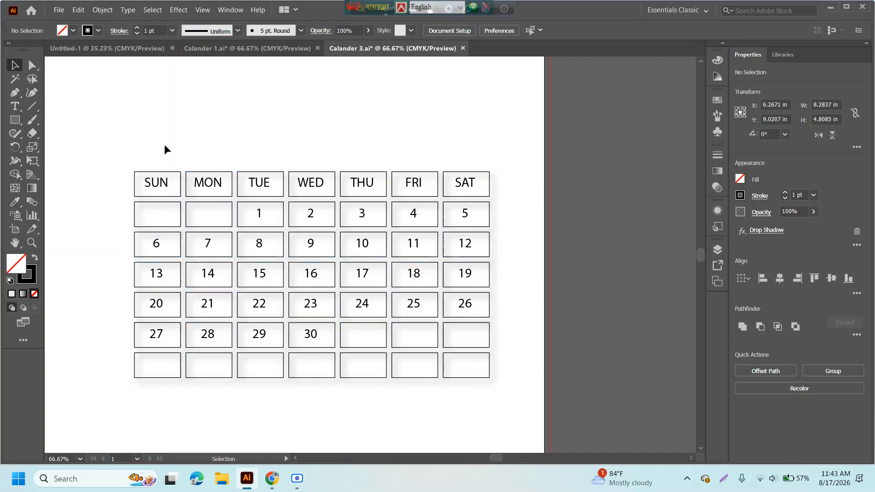
# Delete the empty outlined cells before date 1, in the unused last row and after date 30.
pyautogui.moveTo(201, 218); pyautogui.dragTo(224, 220)
pyautogui.press('Delete')
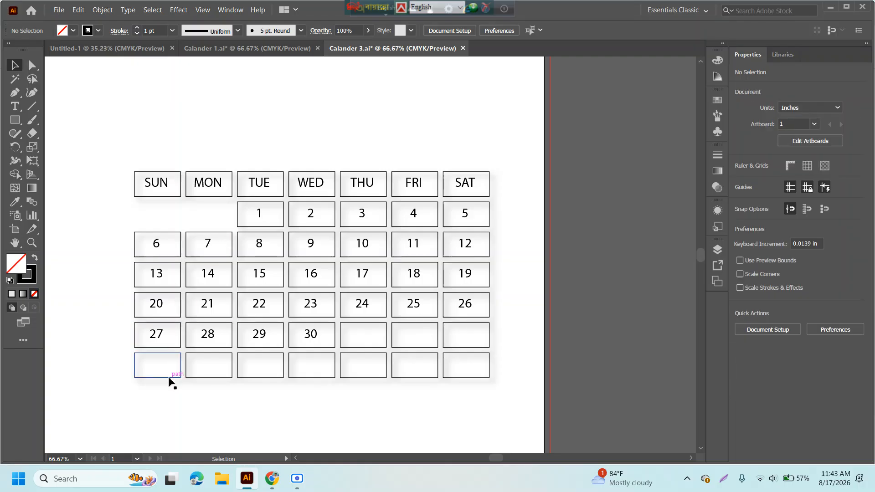
pyautogui.moveTo(126, 370); pyautogui.dragTo(498, 364)
pyautogui.press('Delete')
pyautogui.moveTo(386, 334); pyautogui.dragTo(521, 349)
pyautogui.press('Delete')
pyautogui.press('Delete')
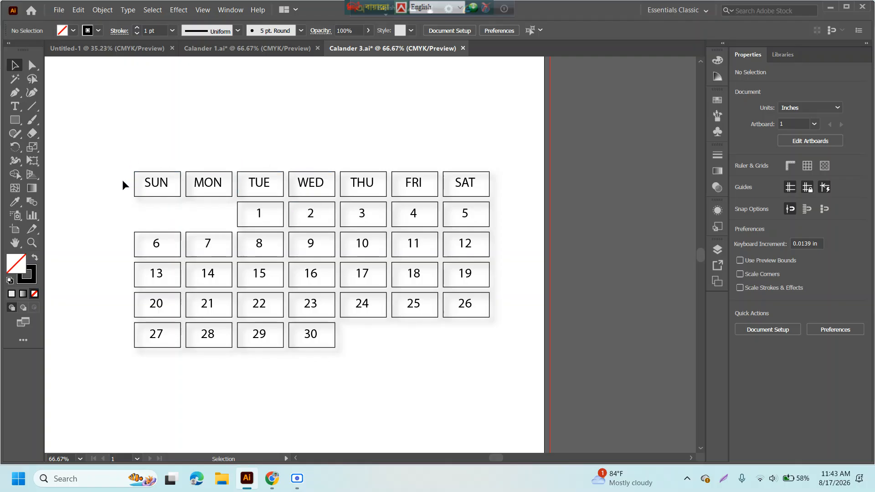
# Unlock all locked objects and clear the selection.
pyautogui.click(103, 10)
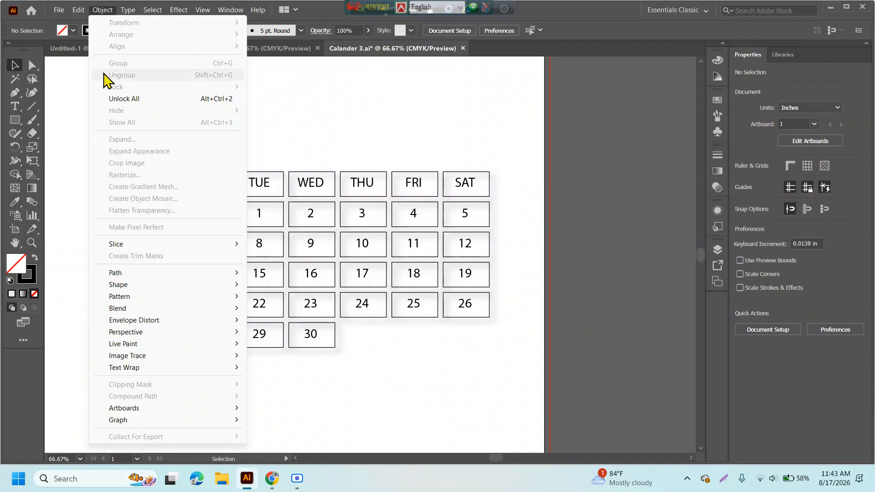
pyautogui.click(116, 98)
pyautogui.click(247, 118)
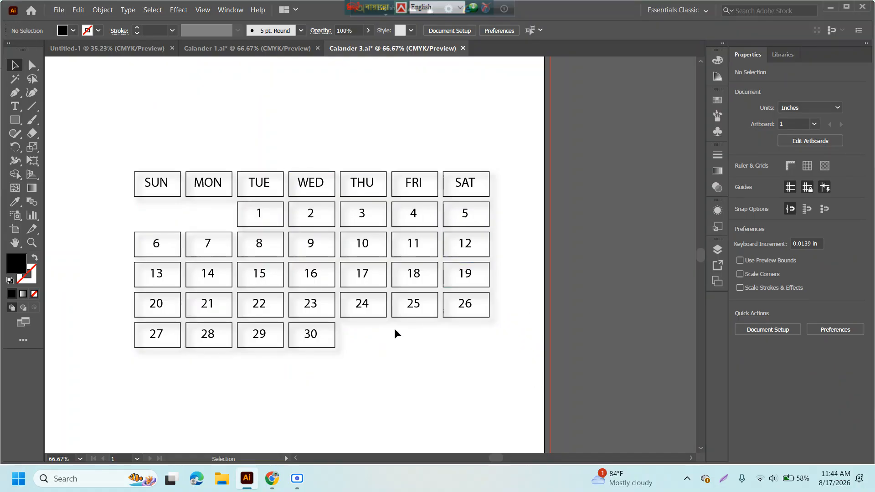
# Switch to outline view and select the calendar's text object by its frame path.
pyautogui.click(417, 317)
pyautogui.click(489, 250)
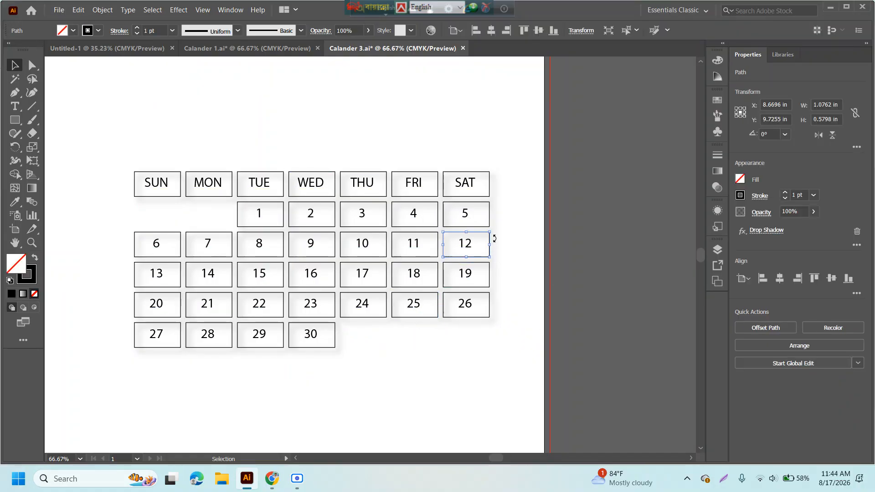
pyautogui.click(343, 118)
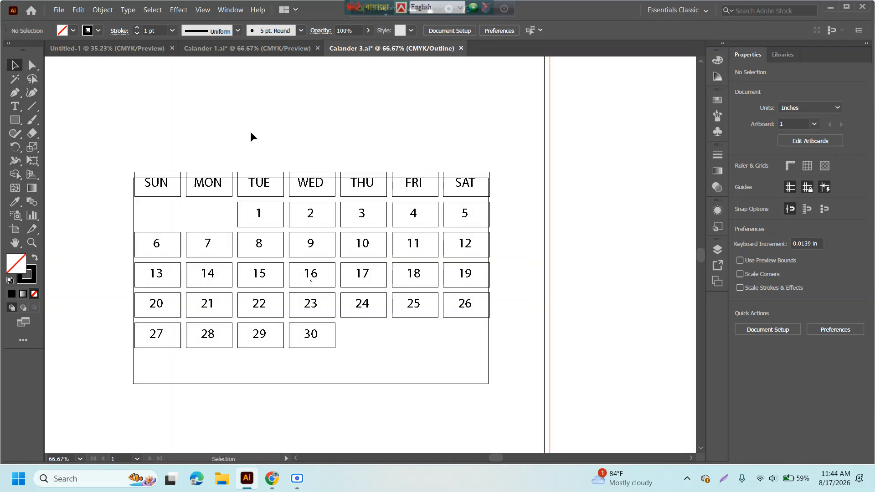
pyautogui.click(364, 384)
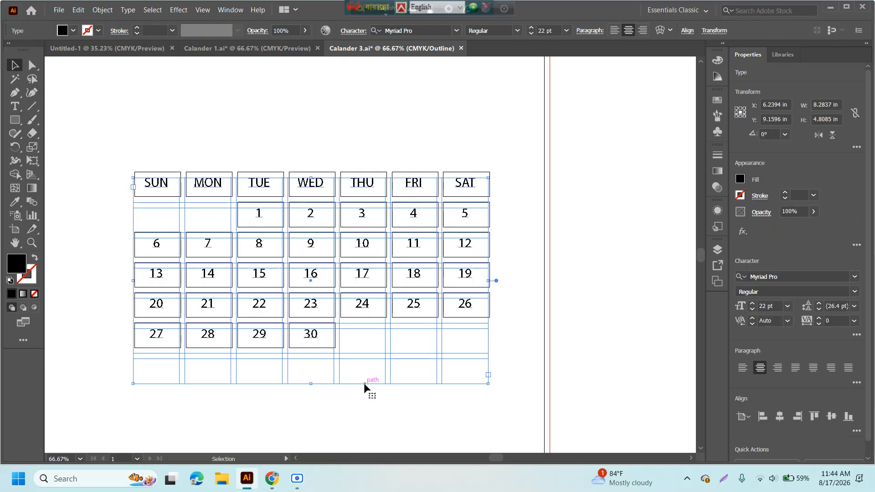
pyautogui.click(381, 401)
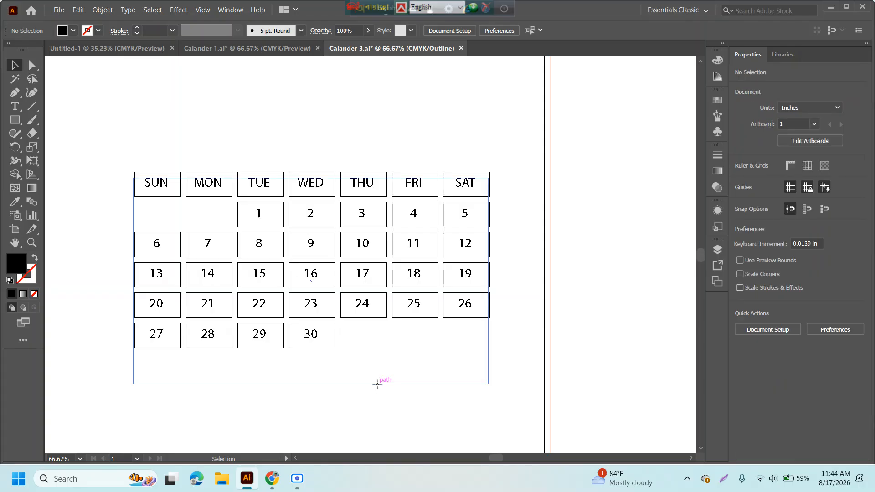
pyautogui.click(377, 384)
pyautogui.click(417, 402)
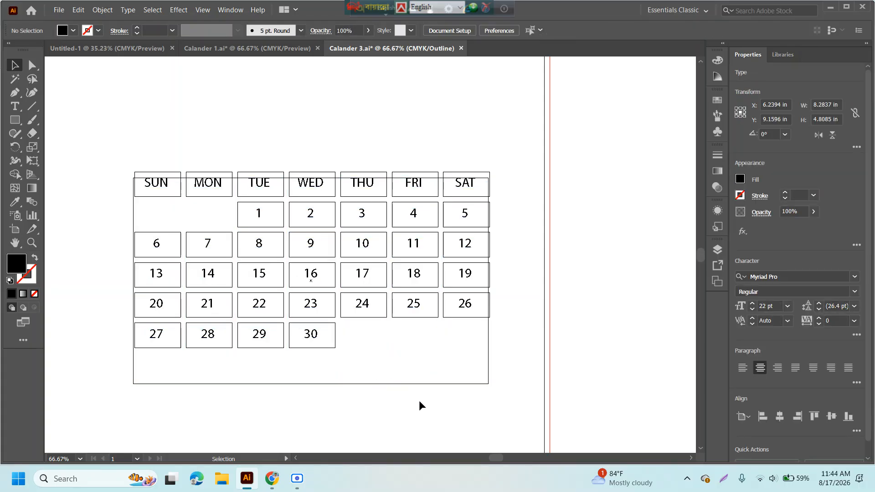
pyautogui.click(420, 384)
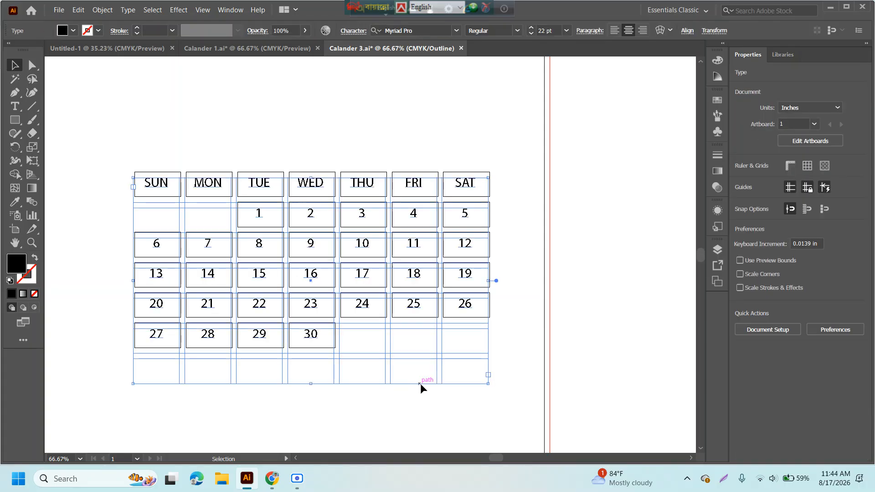
# Move the calendar text clear of the cells to X 7.3434 in and Y 3.5638 in, and check the separated cells by selecting them all.
pyautogui.moveTo(420, 384); pyautogui.dragTo(467, 146)
pyautogui.click(185, 255)
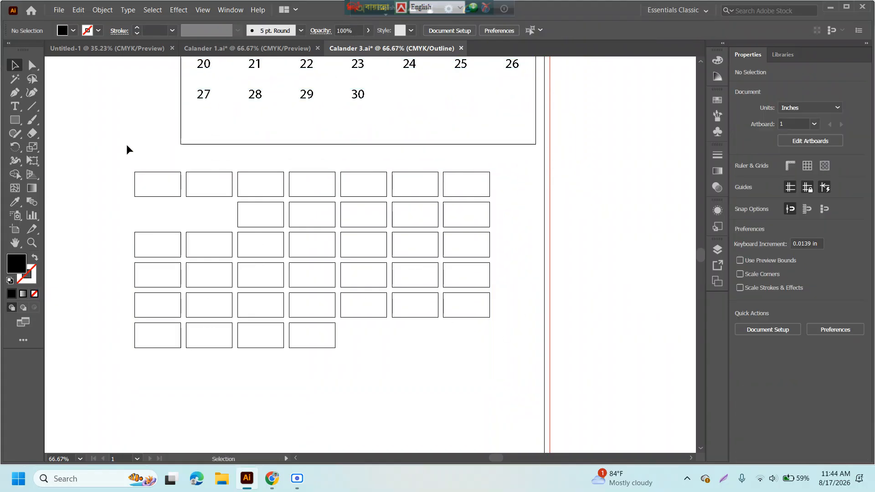
pyautogui.moveTo(123, 155); pyautogui.dragTo(506, 397)
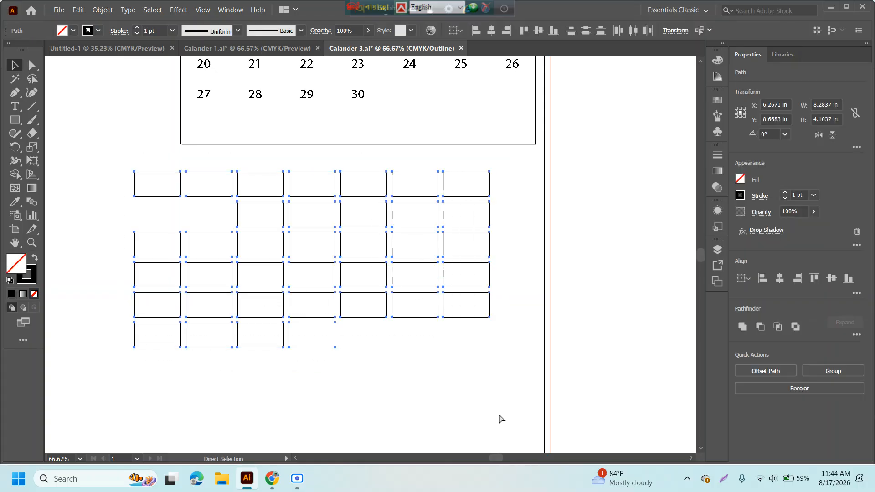
pyautogui.click(501, 418)
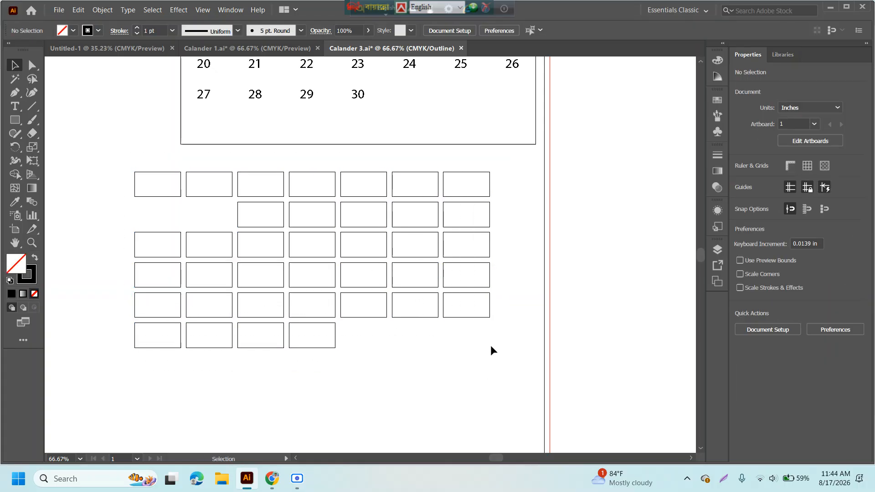
# Set the fill of the FRI heading text to CMYK Red and leave text editing.
pyautogui.scroll(5, 490, 346)
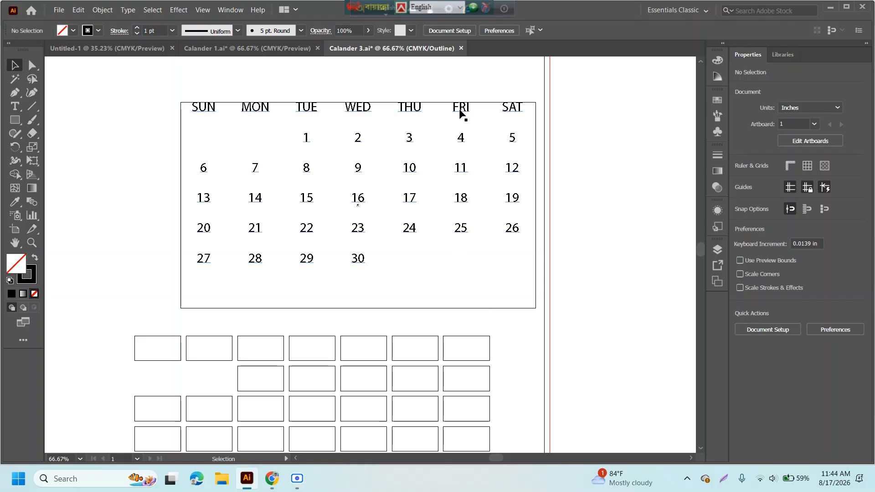
pyautogui.click(461, 112)
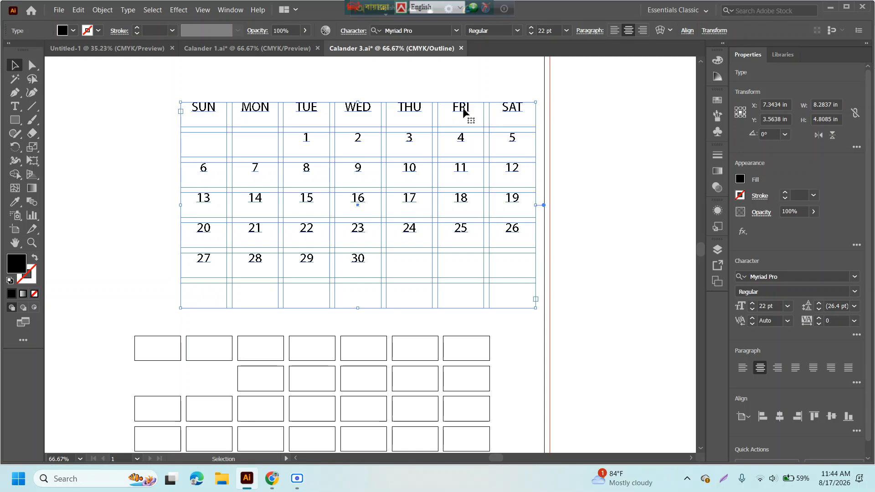
pyautogui.doubleClick(462, 110)
pyautogui.doubleClick(463, 110)
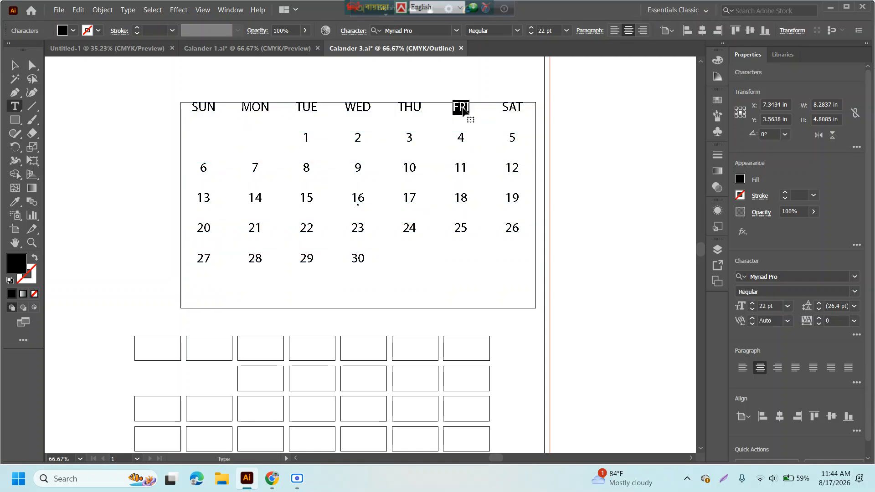
pyautogui.click(73, 30)
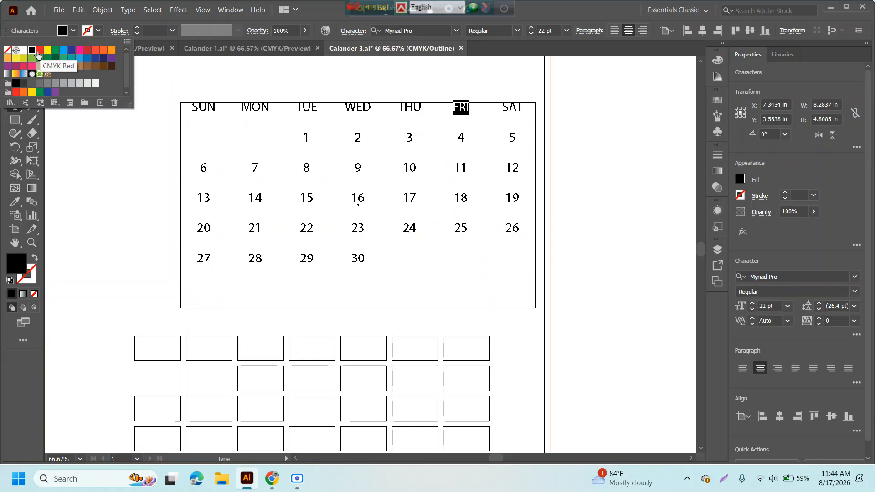
pyautogui.click(39, 51)
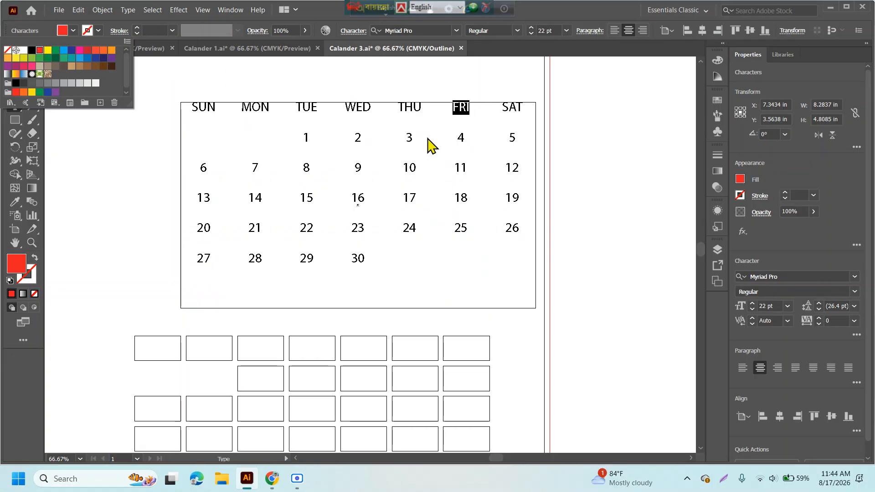
pyautogui.click(455, 139)
pyautogui.click(460, 143)
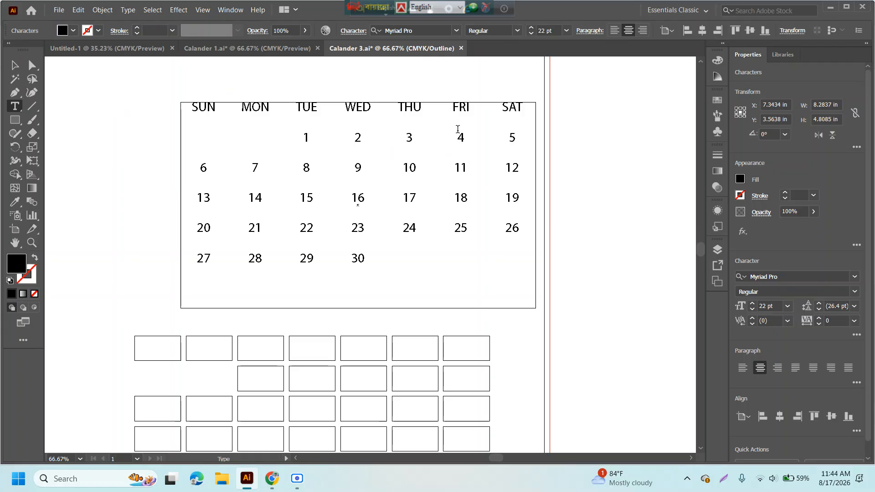
pyautogui.doubleClick(461, 108)
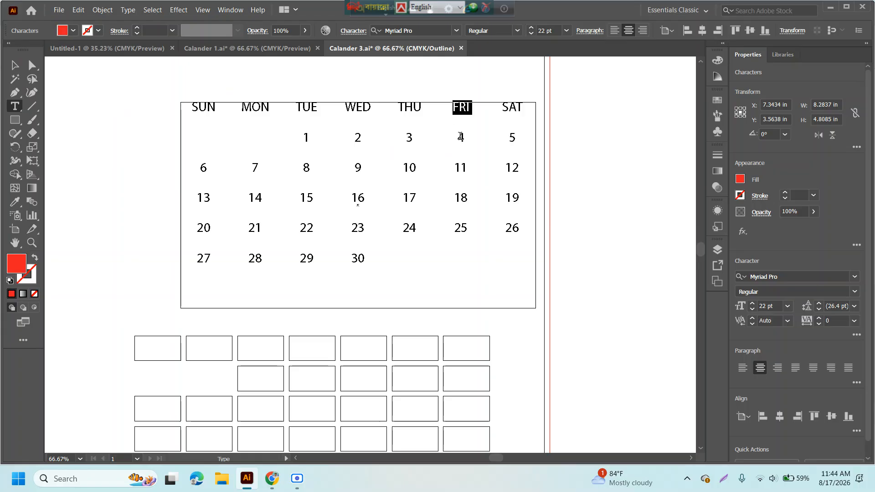
pyautogui.click(461, 136)
pyautogui.doubleClick(463, 108)
pyautogui.click(15, 65)
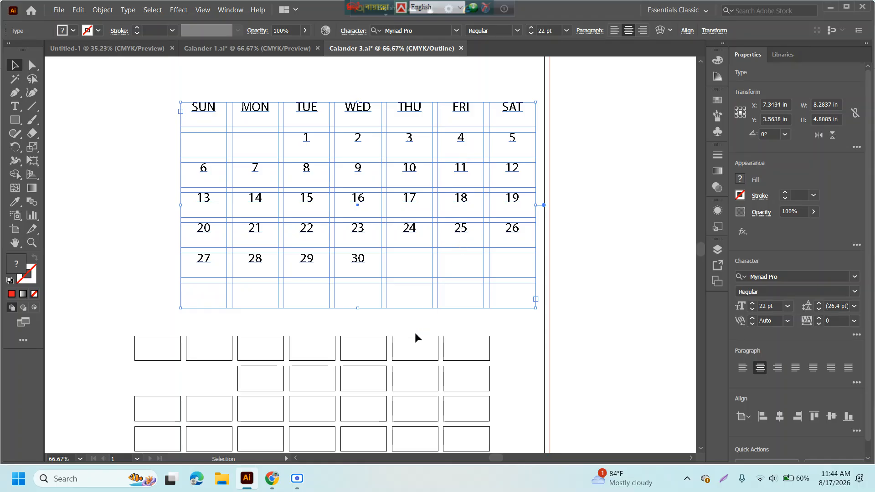
# Undo the FRI heading's red fill and the move of the calendar text, and clear the selection.
pyautogui.scroll(-2, 420, 302)
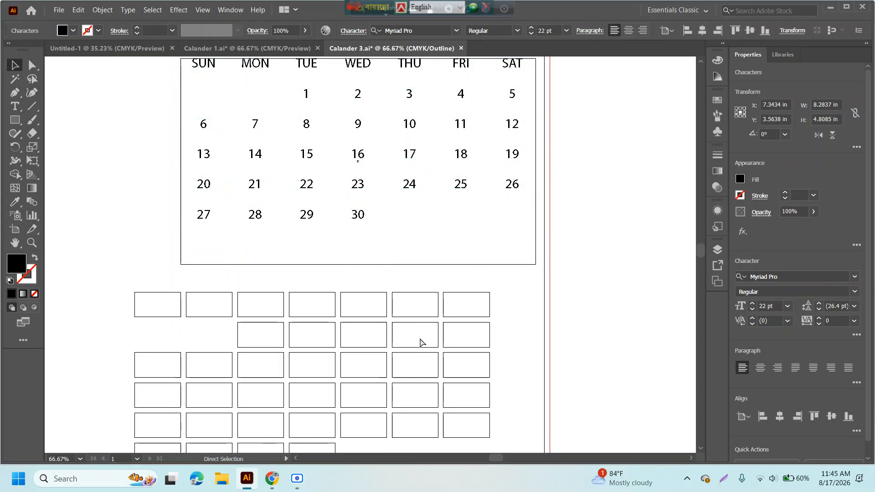
pyautogui.hotkey('ctrl', 'a')
pyautogui.hotkey('ctrl', 'z')
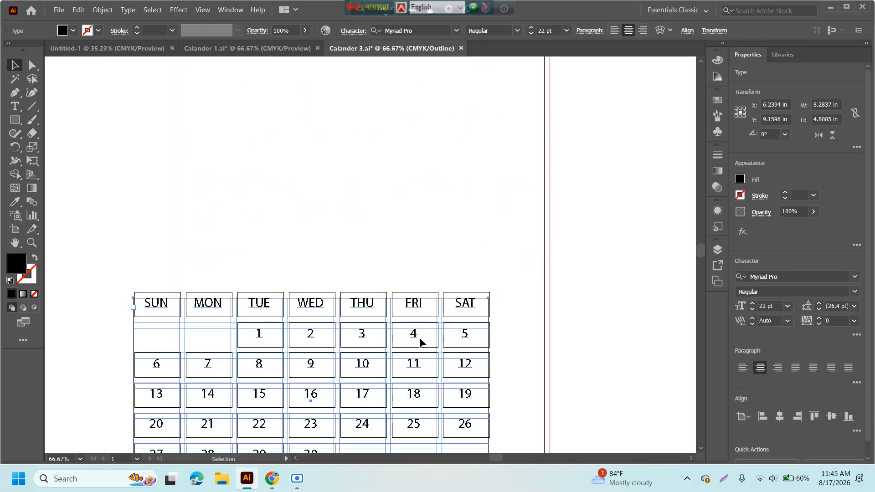
pyautogui.click(444, 234)
# Save the calendar document and return it from outline view to the normal preview.
pyautogui.scroll(-1, 445, 238)
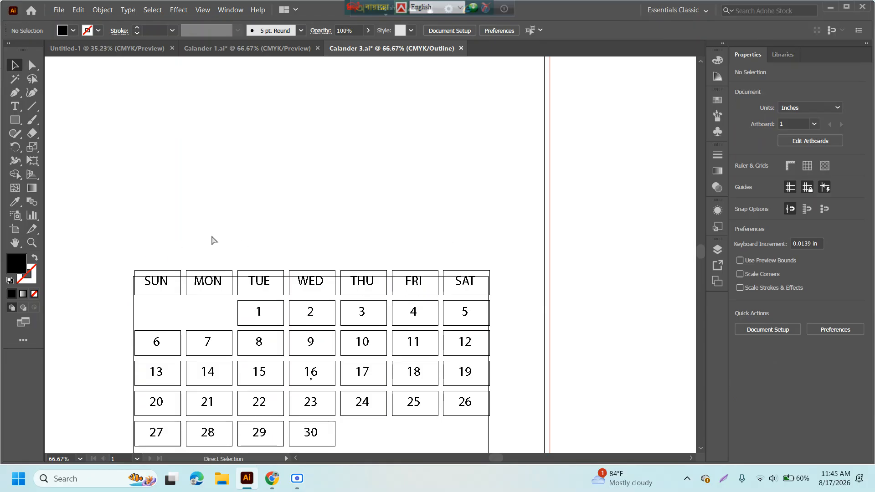
pyautogui.hotkey('ctrl', 's')
pyautogui.scroll(-3, 213, 240)
pyautogui.hotkey('ctrl', 'y')
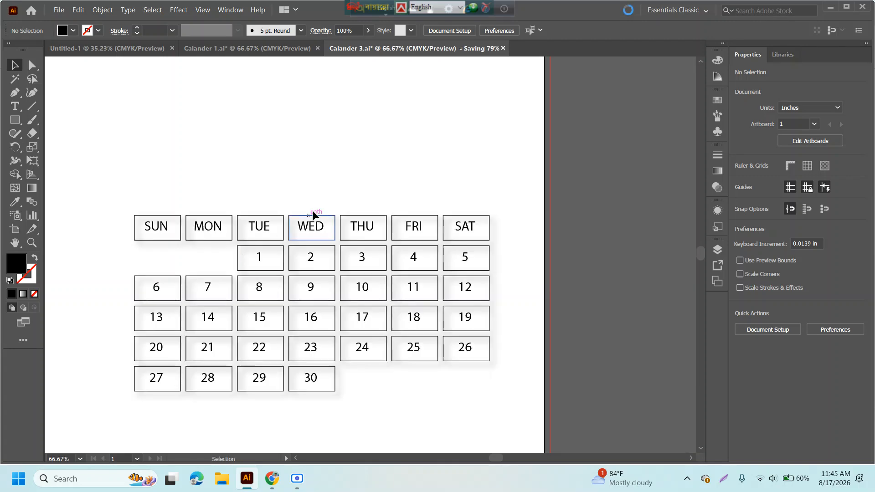
pyautogui.scroll(2, 350, 362)
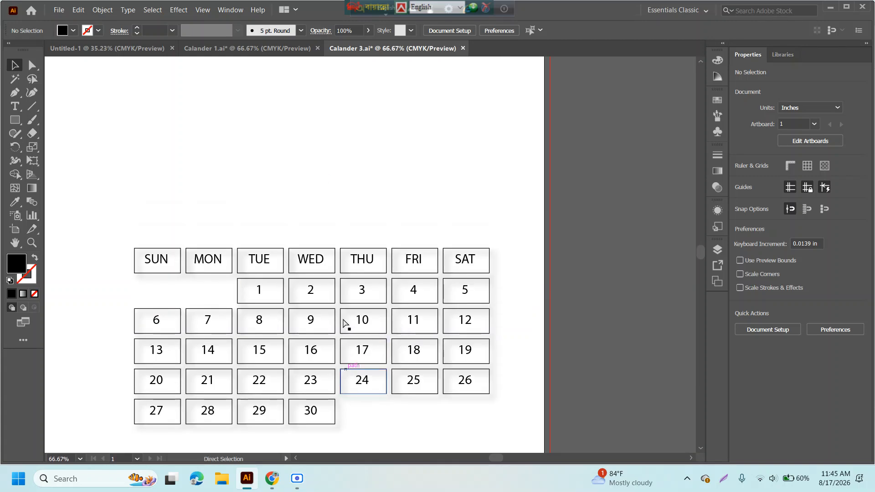
pyautogui.scroll(1, 357, 345)
pyautogui.moveTo(356, 345); pyautogui.dragTo(435, 289)
pyautogui.hotkey('ctrl', 's')
pyautogui.scroll(-1, 435, 290)
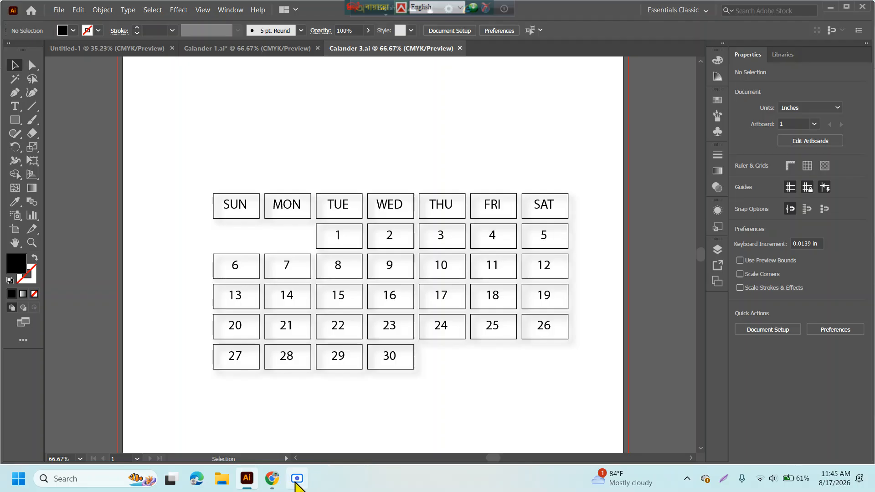
pyautogui.moveTo(294, 476)
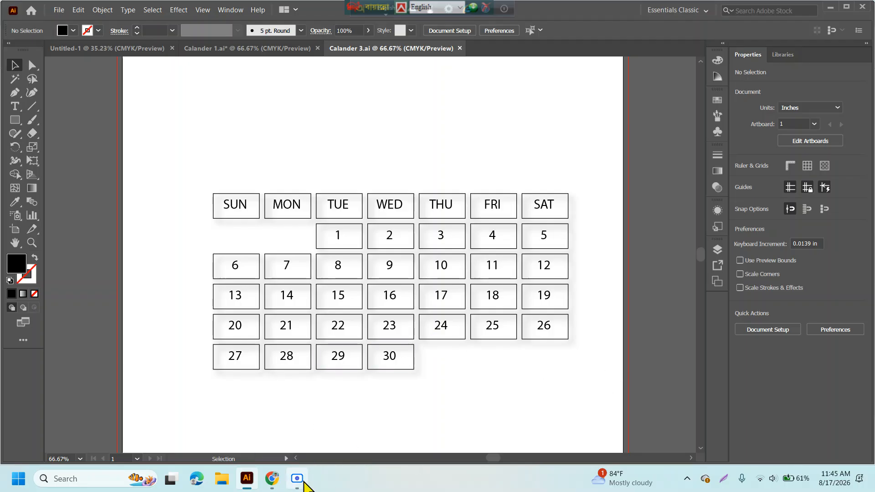